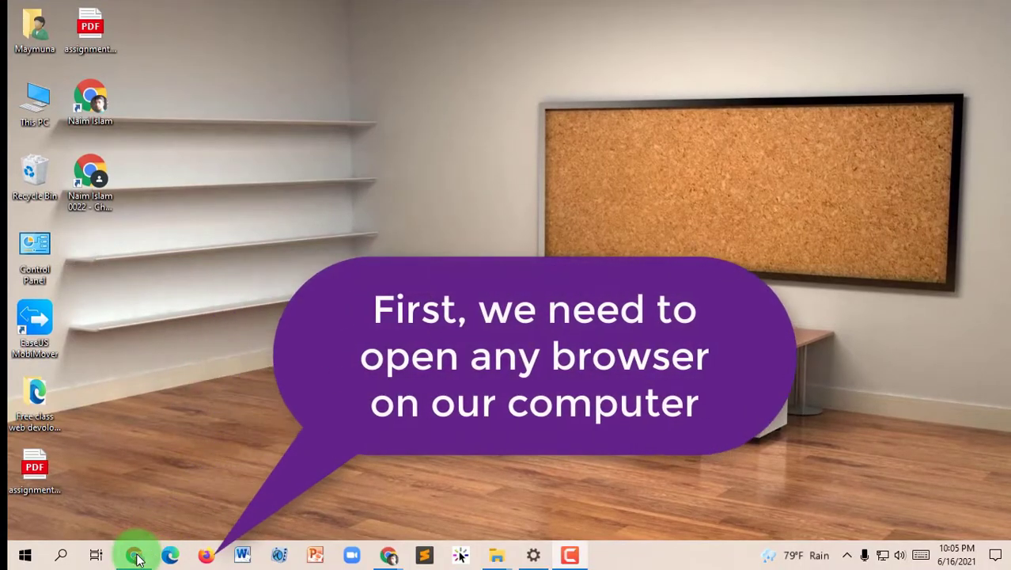
Launch Chrome and load facebook.com in the address bar
left_click(134, 556)
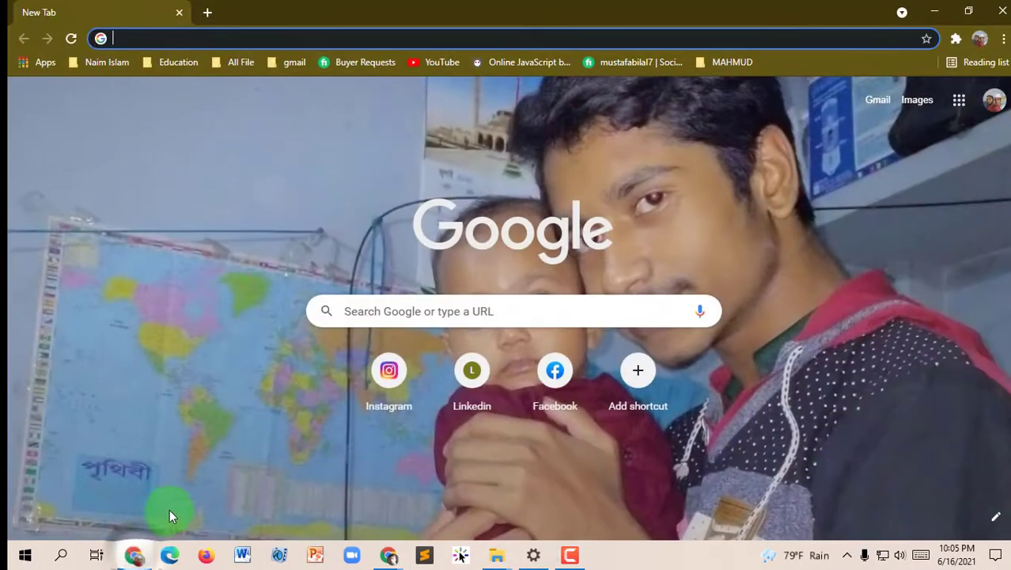
left_click(108, 34)
type("fa")
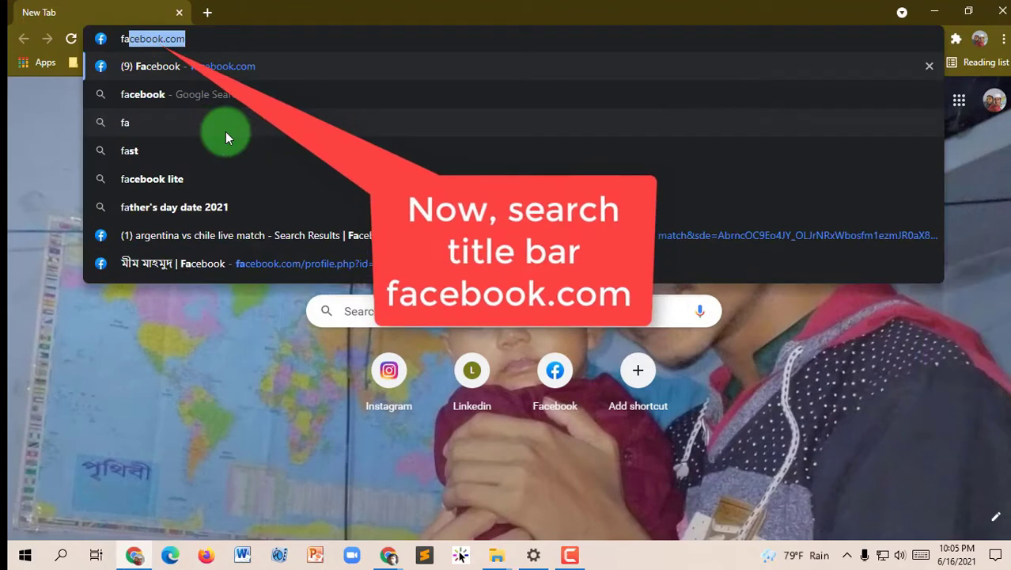
type("cebook.com")
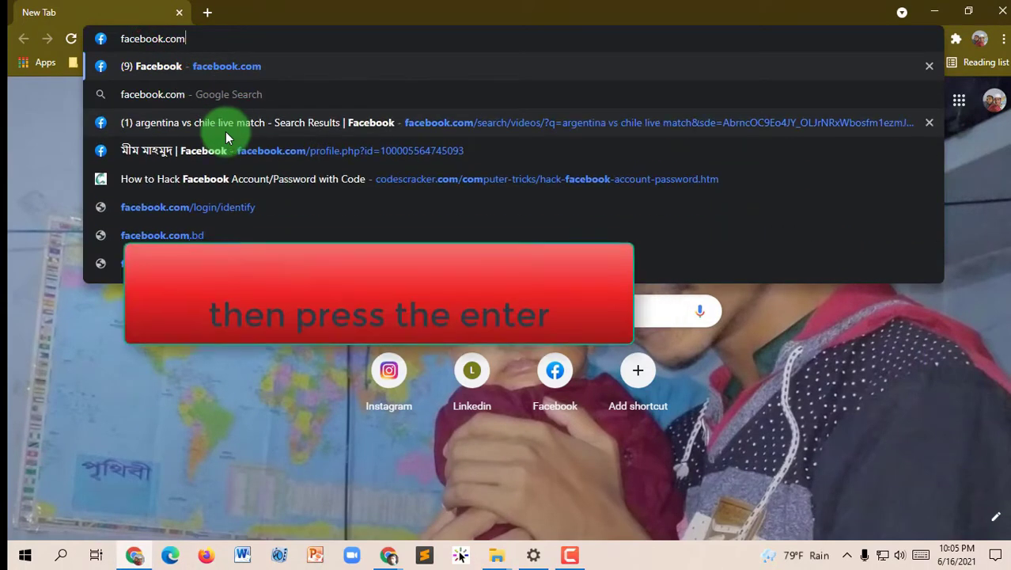
key("Return")
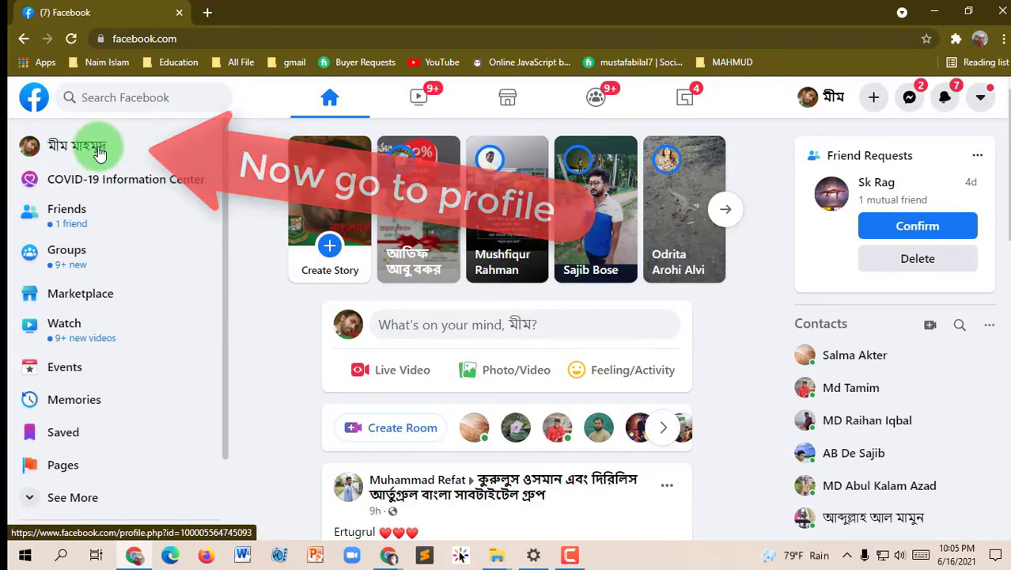
Open your own profile and highlight the numeric ID in its profile.php address
left_click(34, 149)
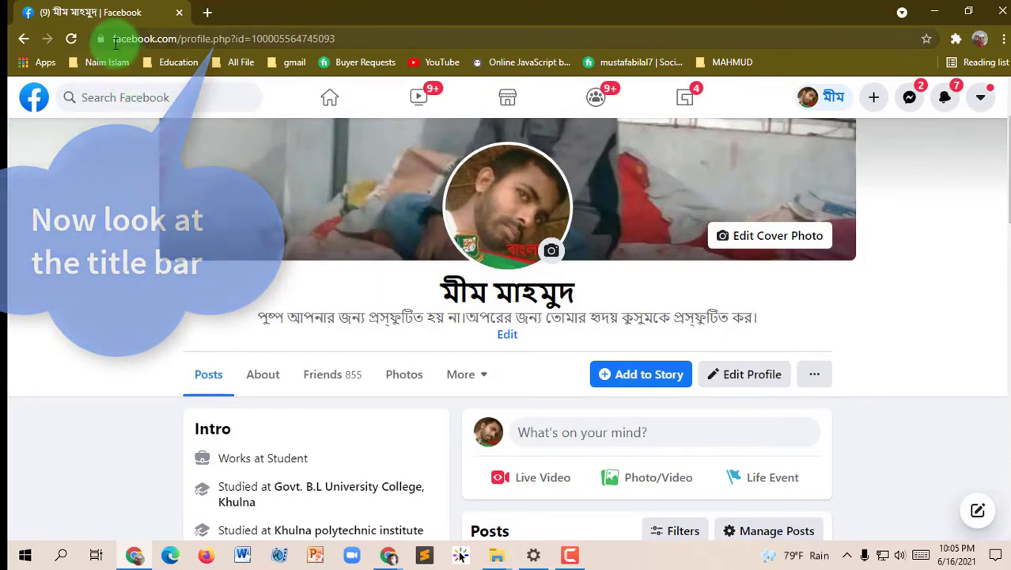
left_click_drag(361, 39, 184, 55)
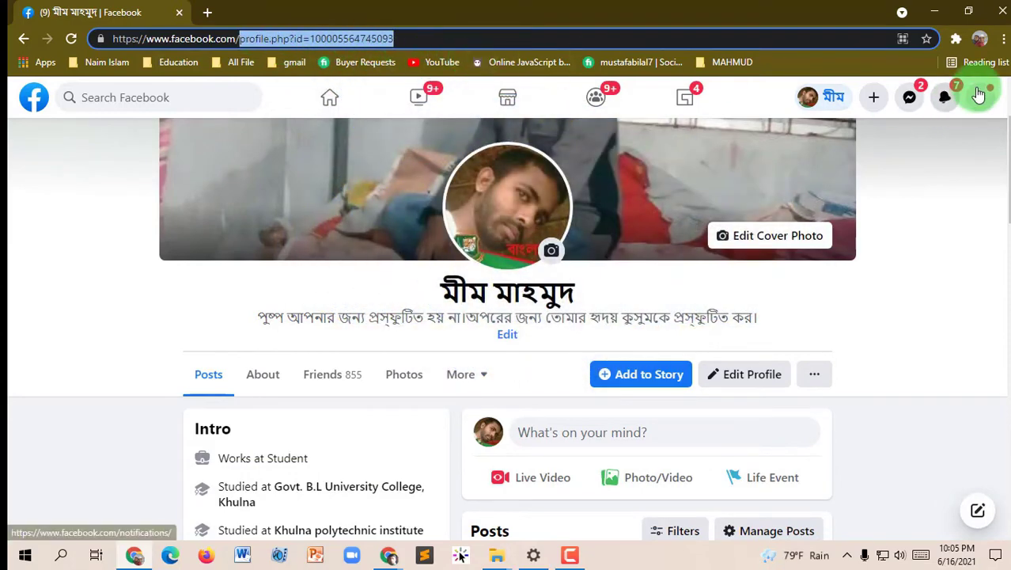
Open Settings from the account menu's Settings & Privacy section
left_click(980, 99)
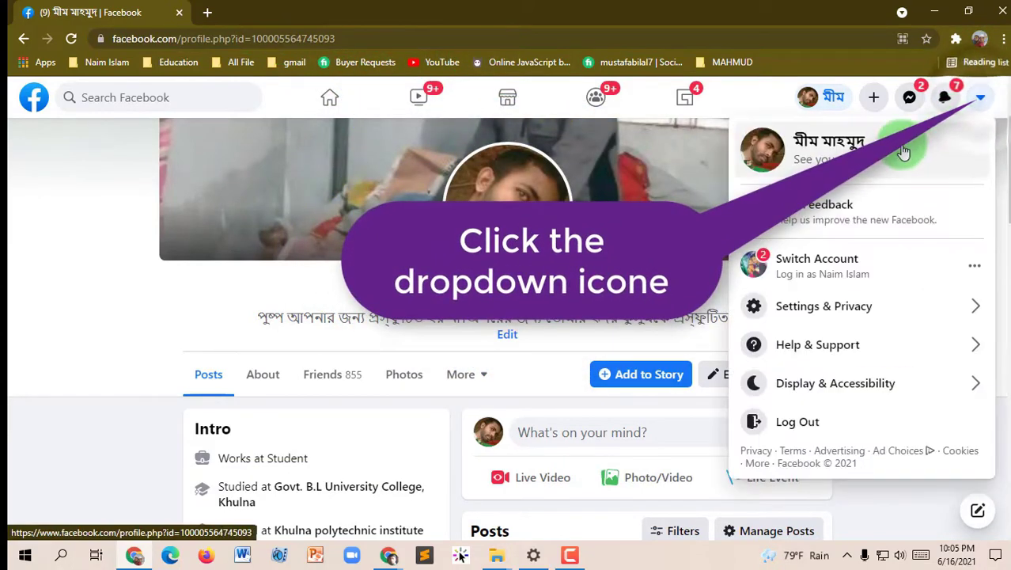
left_click(819, 309)
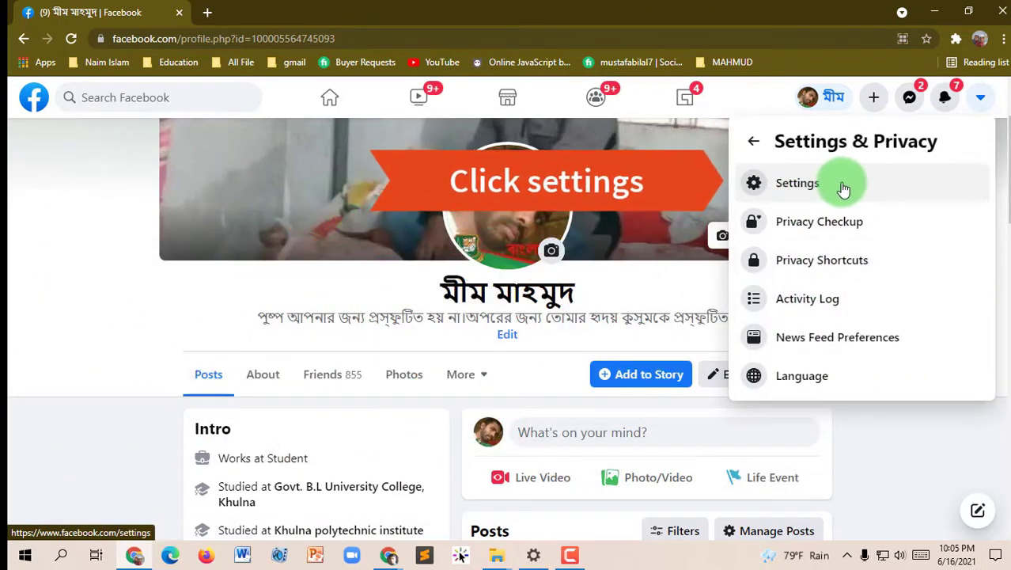
left_click(823, 188)
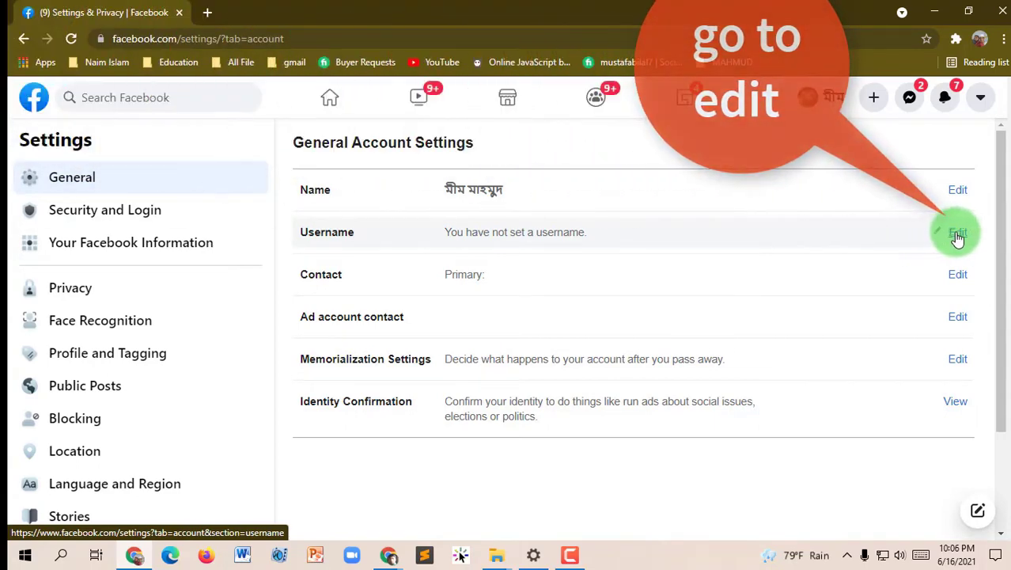
Edit the Username row and enter the name-based username ending in 2021 until it's available
left_click(957, 233)
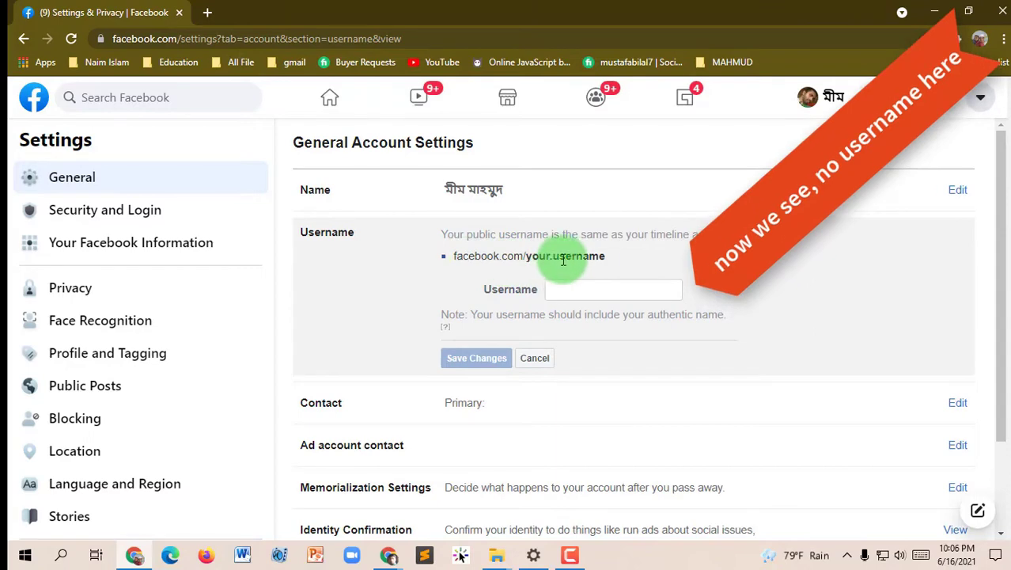
left_click(592, 291)
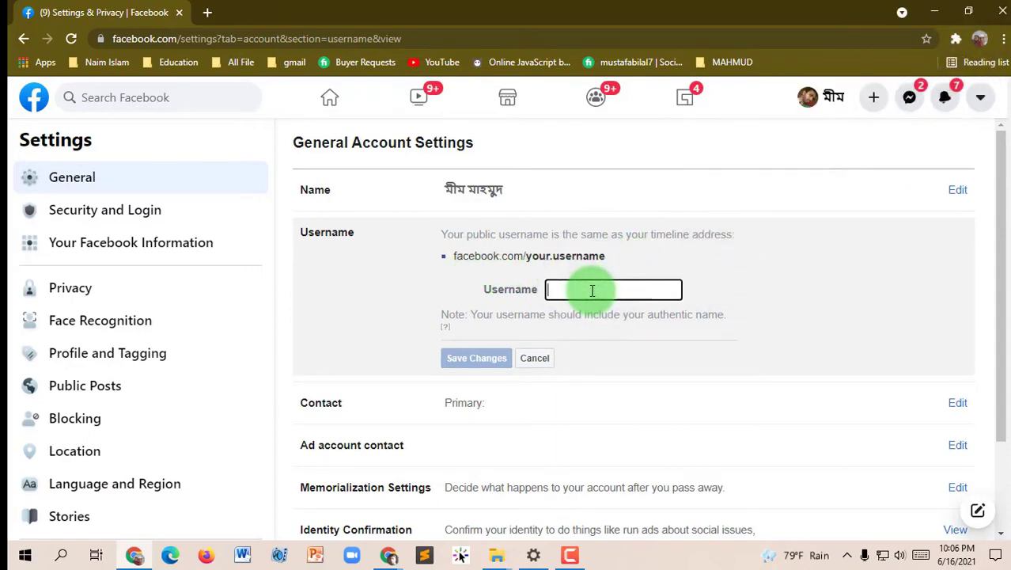
type("mimmahmud")
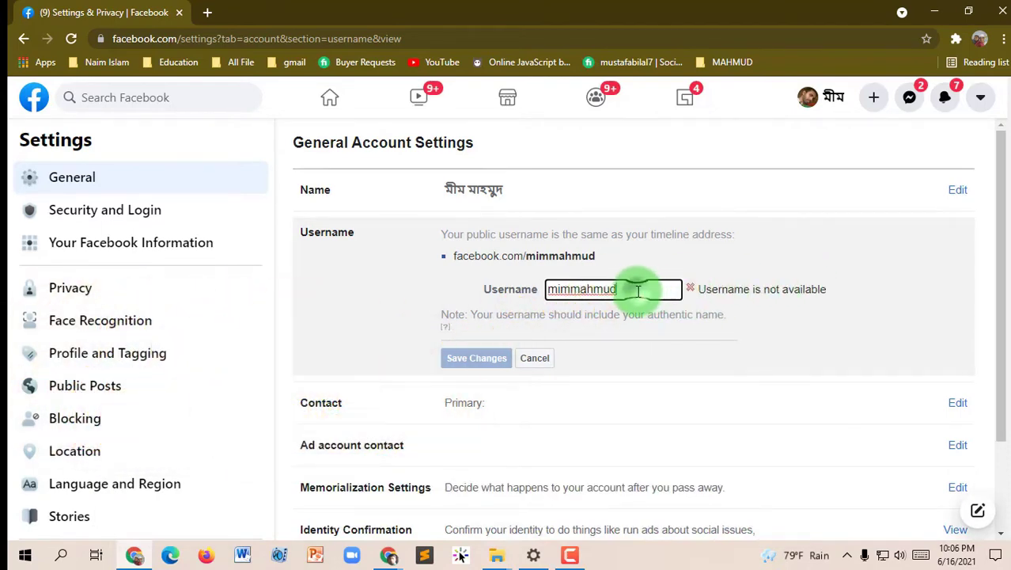
type("20")
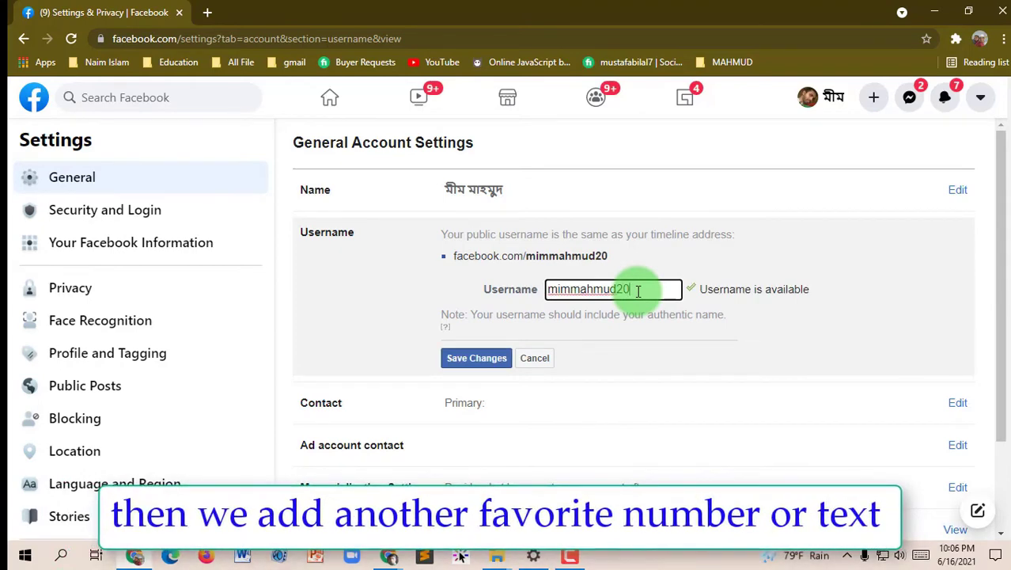
type("21")
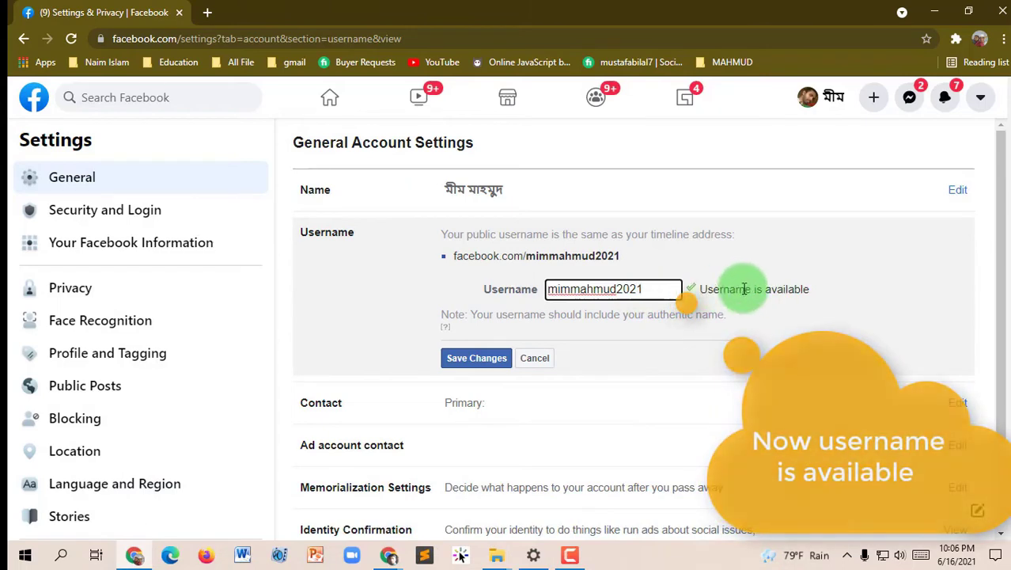
left_click(704, 289)
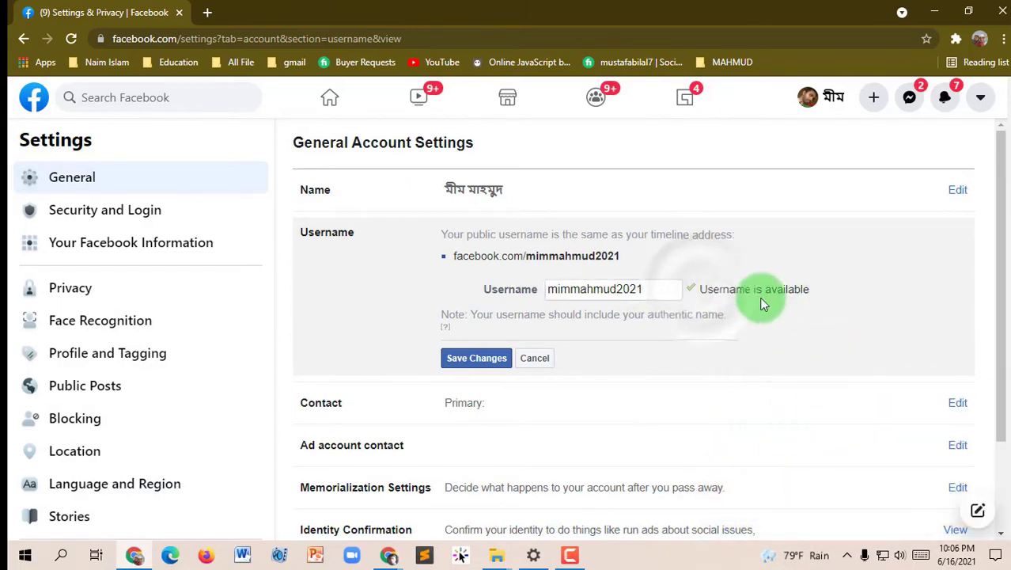
Save the username, confirm with the account password, and update Chrome's saved password
left_click(475, 367)
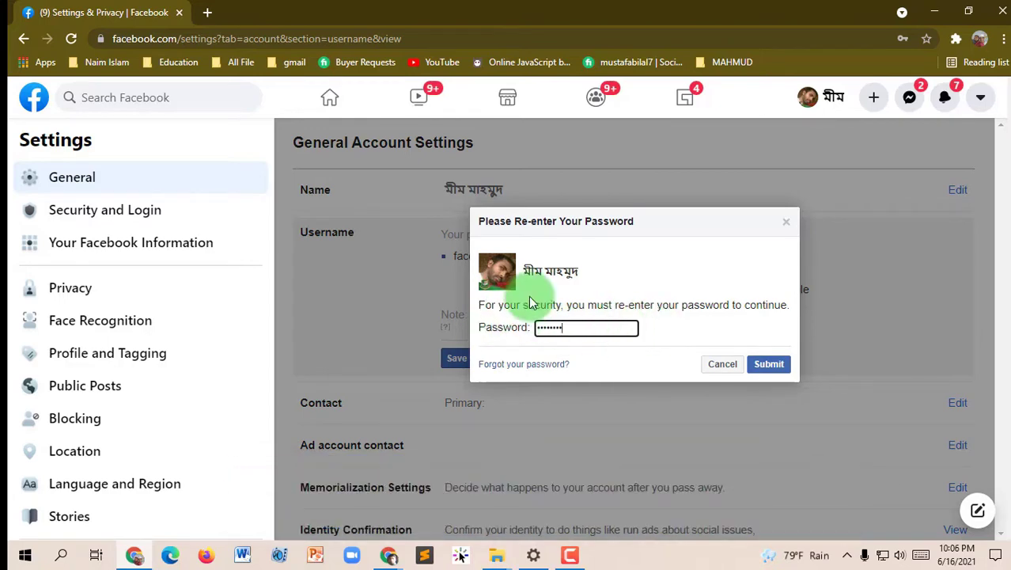
left_click(771, 369)
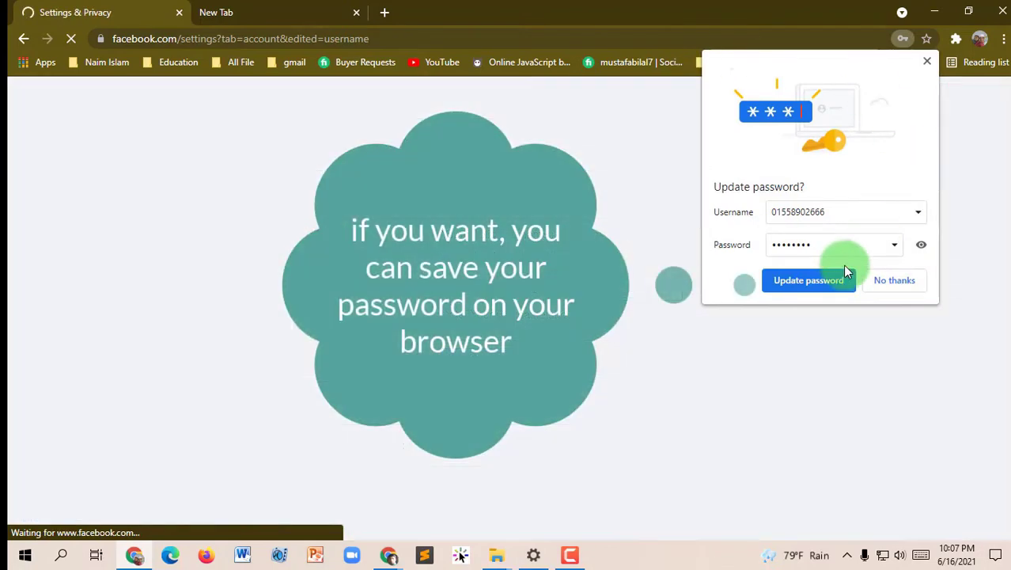
left_click(828, 280)
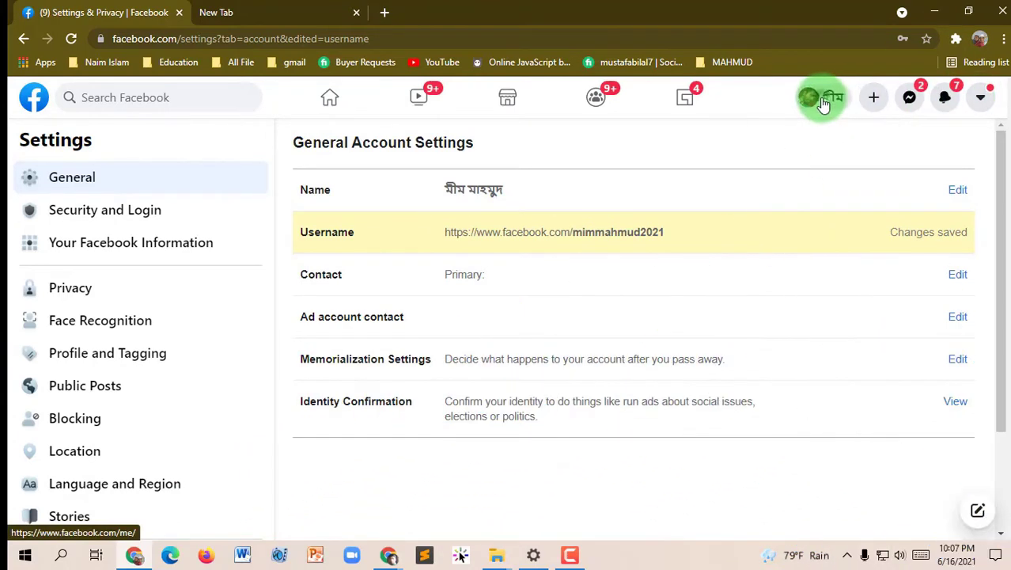
Open the profile at its new short address, select that URL, and switch to the New Tab
left_click(824, 103)
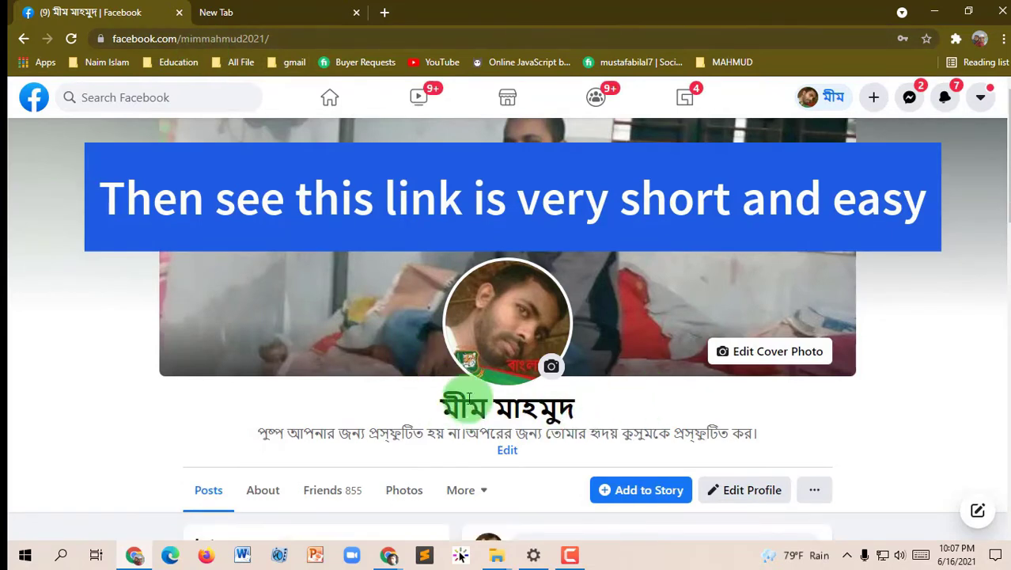
left_click_drag(299, 39, 125, 38)
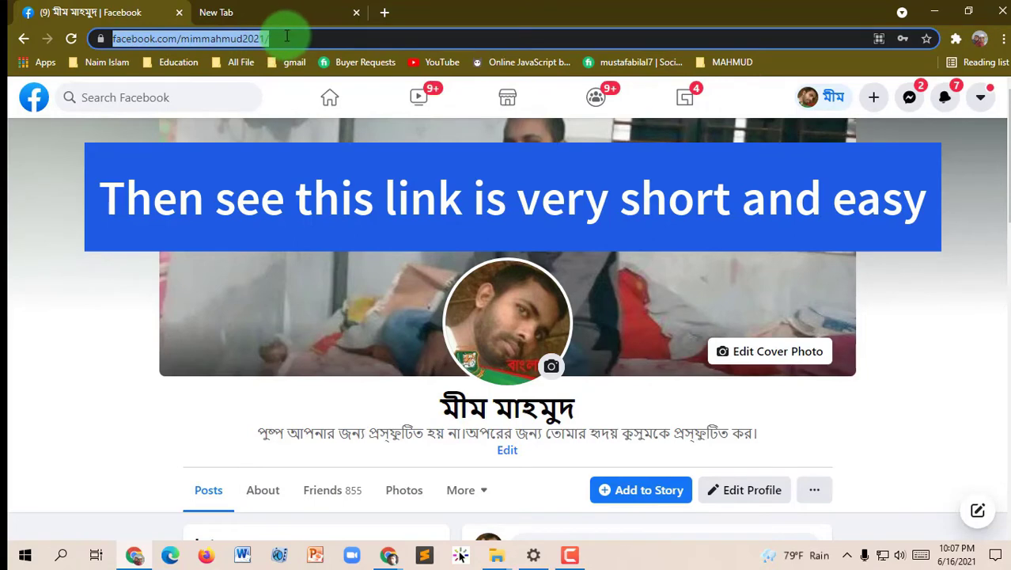
key("ctrl+Tab")
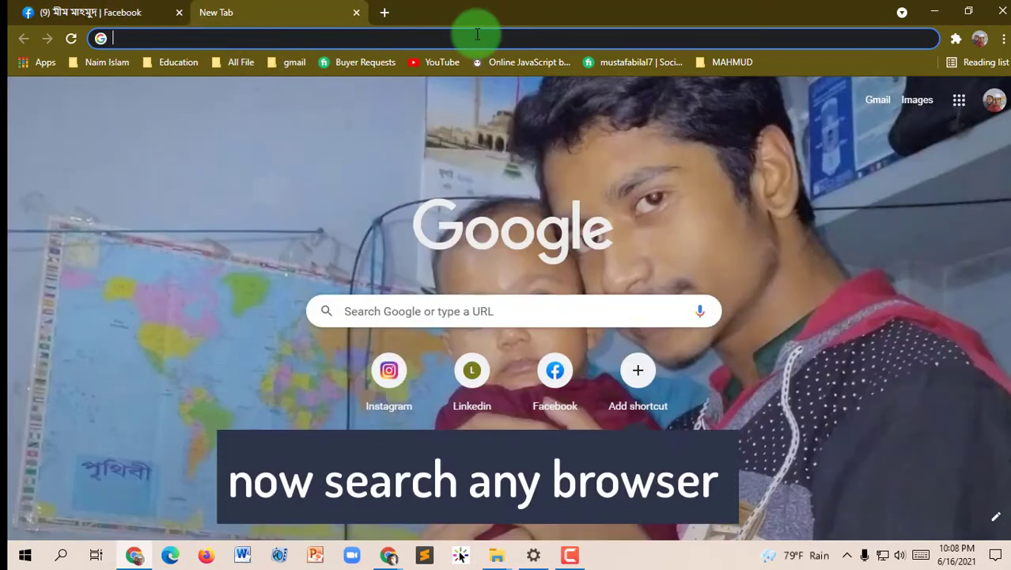
type("www.")
key("BackSpace")
type("fac")
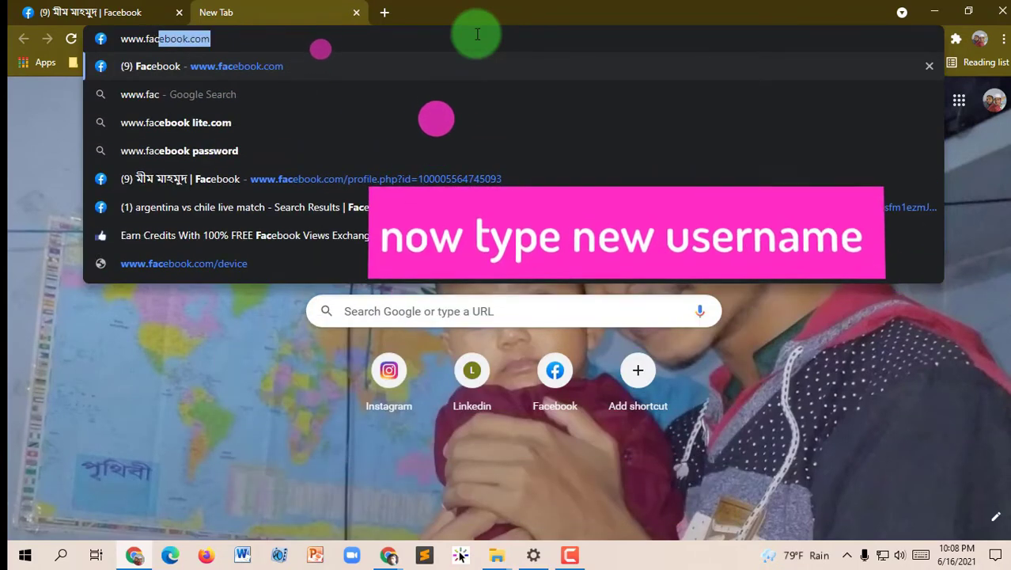
type("ebook.c")
key("BackSpace")
type("om")
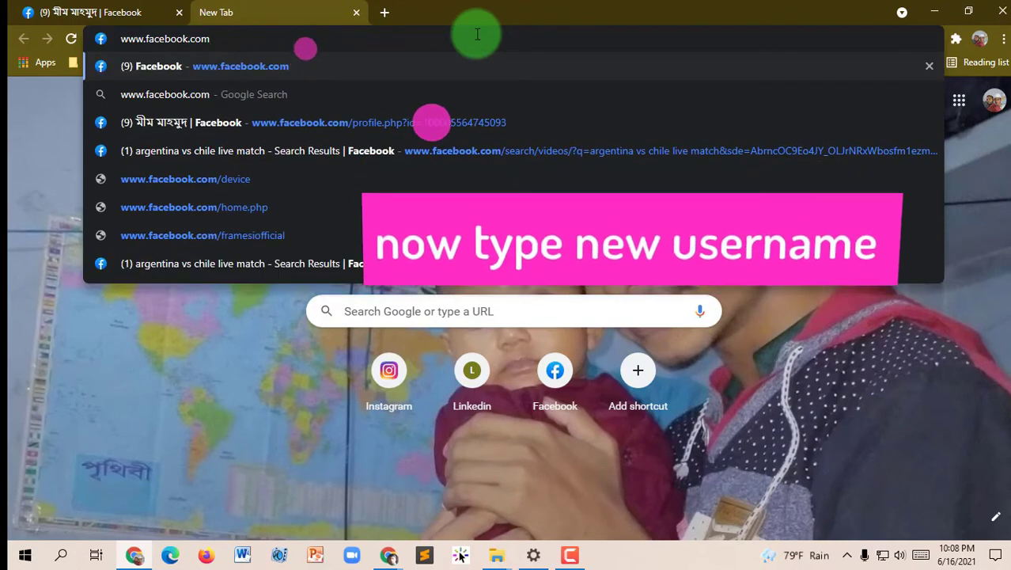
type("/mimmahmud2021")
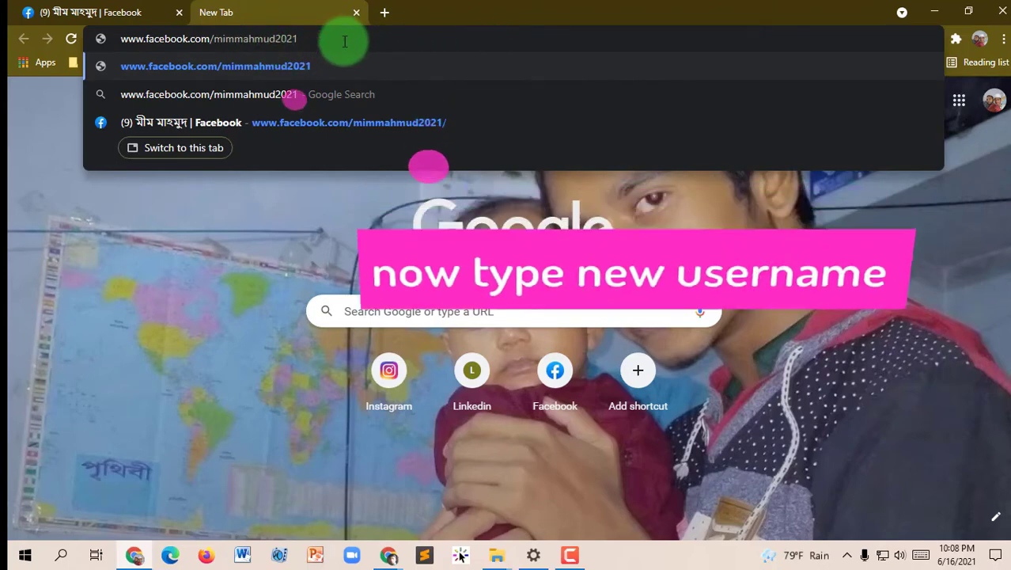
key("Return")
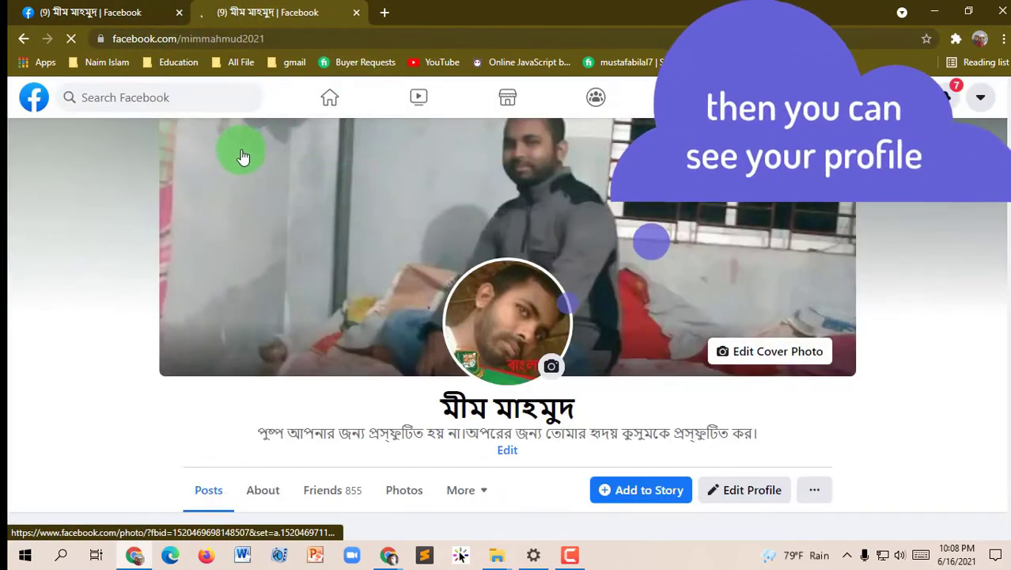
scroll(459, 349, "down", 3)
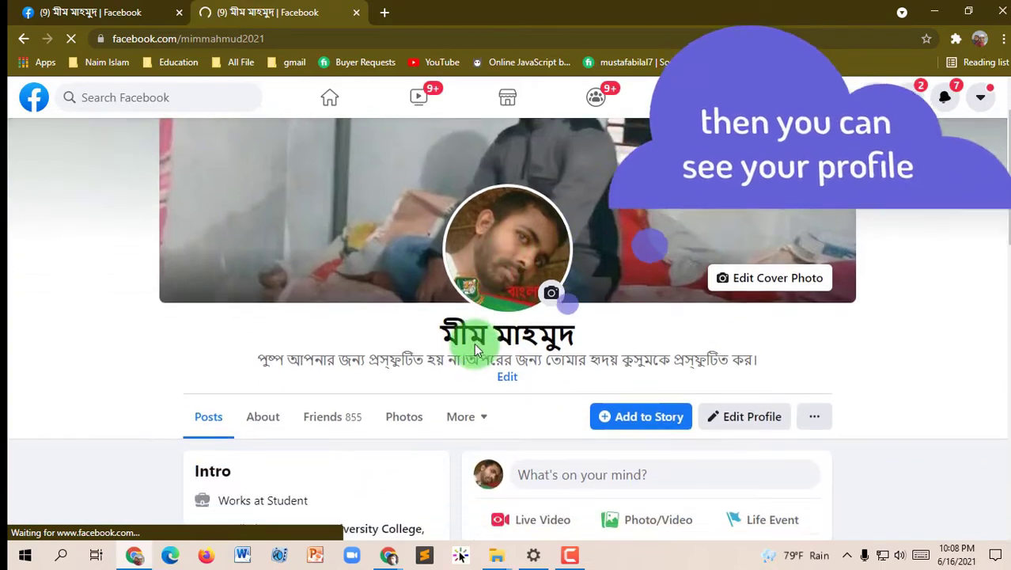
scroll(455, 352, "up", 3)
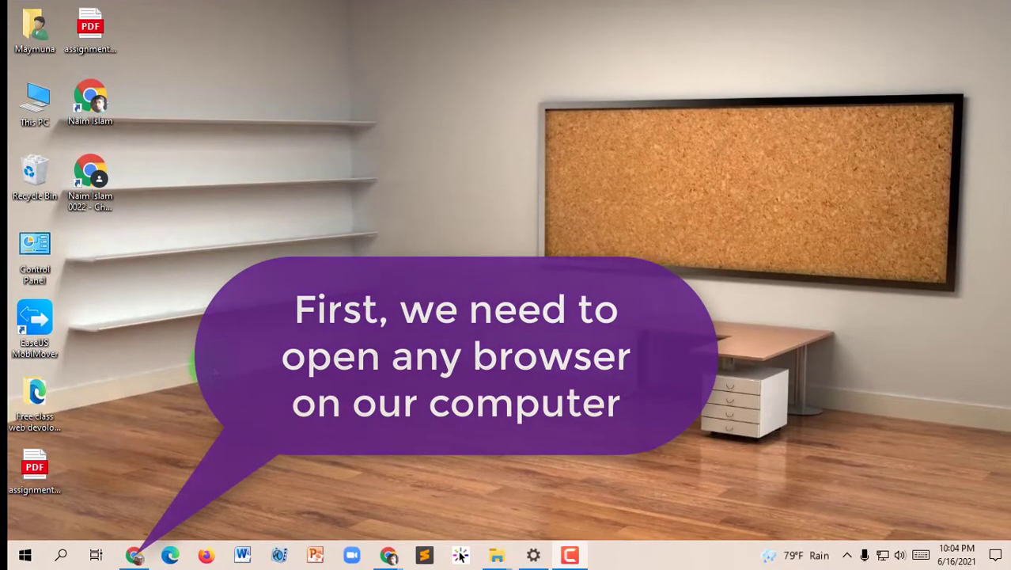
Relaunch Chrome from the taskbar and load facebook.com again
left_click(136, 556)
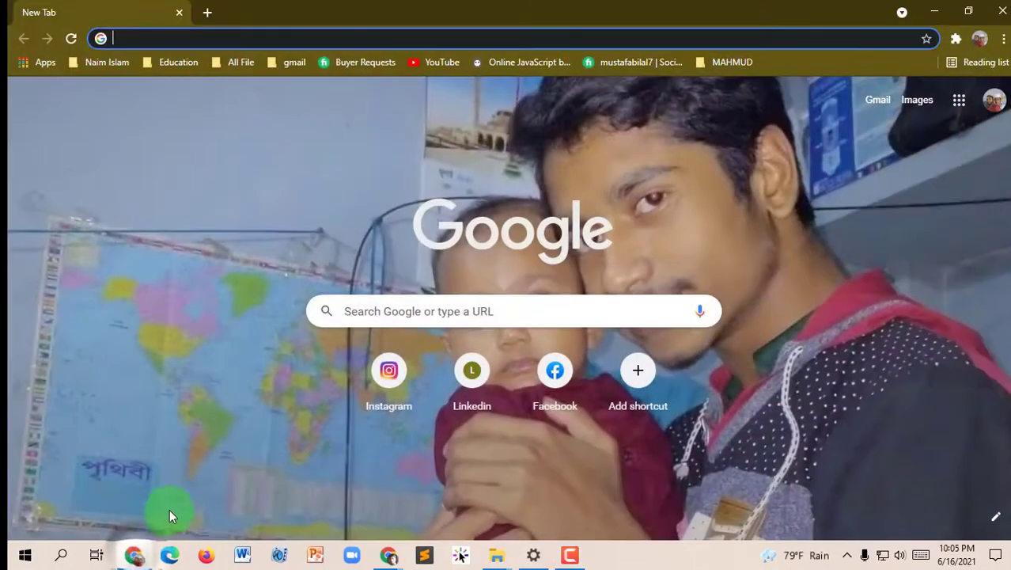
left_click(150, 39)
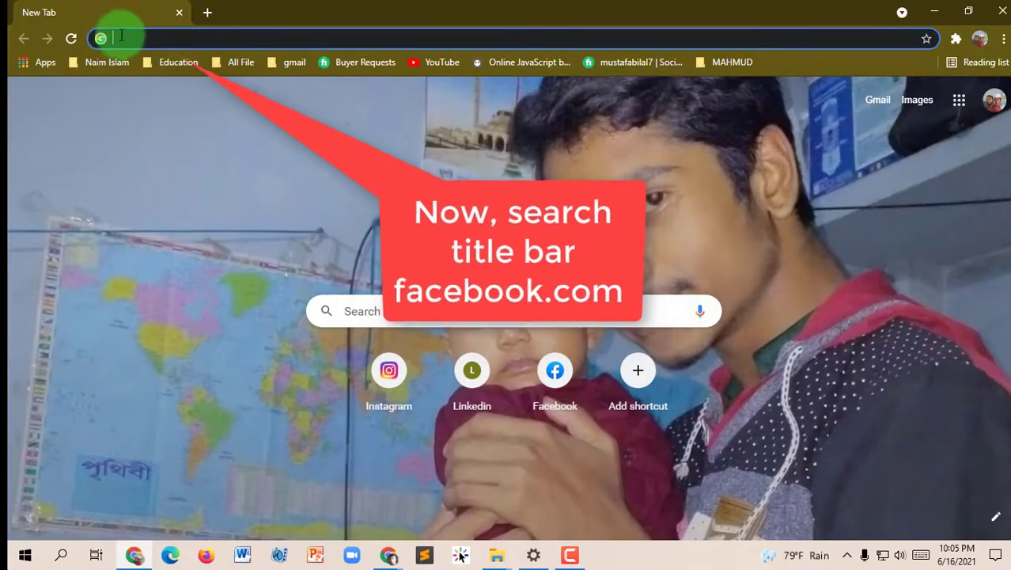
type("face")
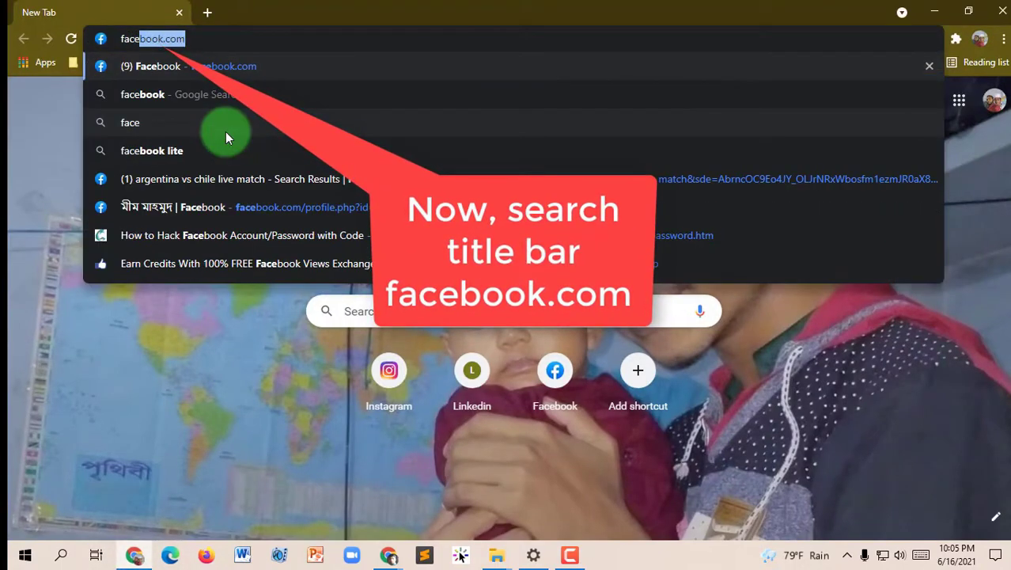
type("book.")
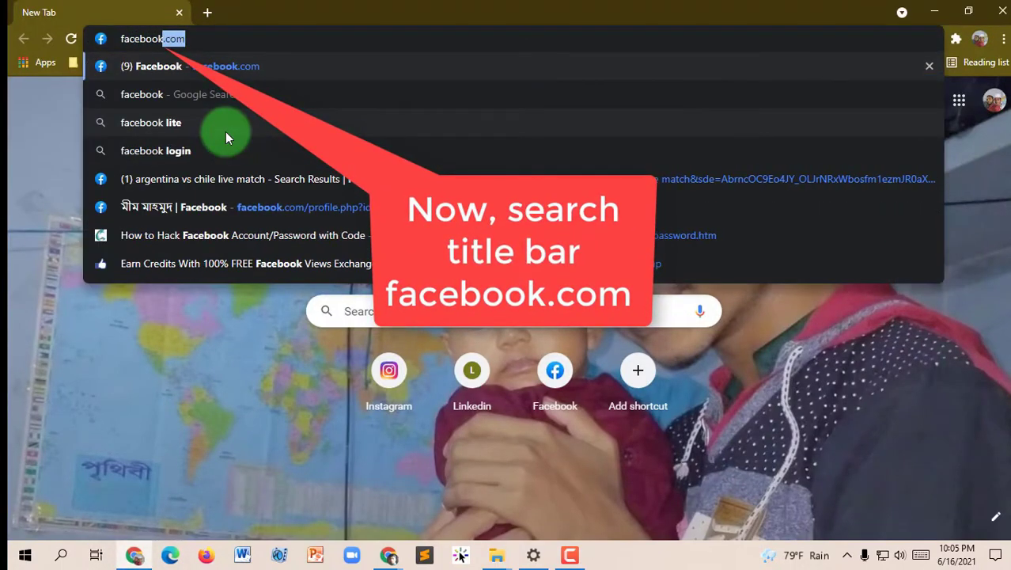
type("com")
key("Return")
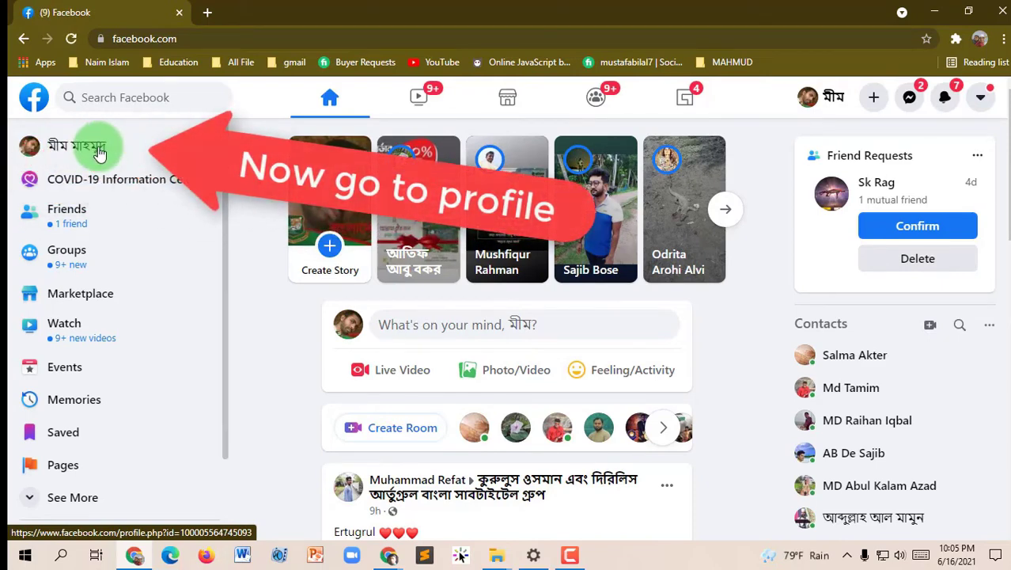
Open your profile again and highlight the profile.php?id part of its address
left_click(32, 149)
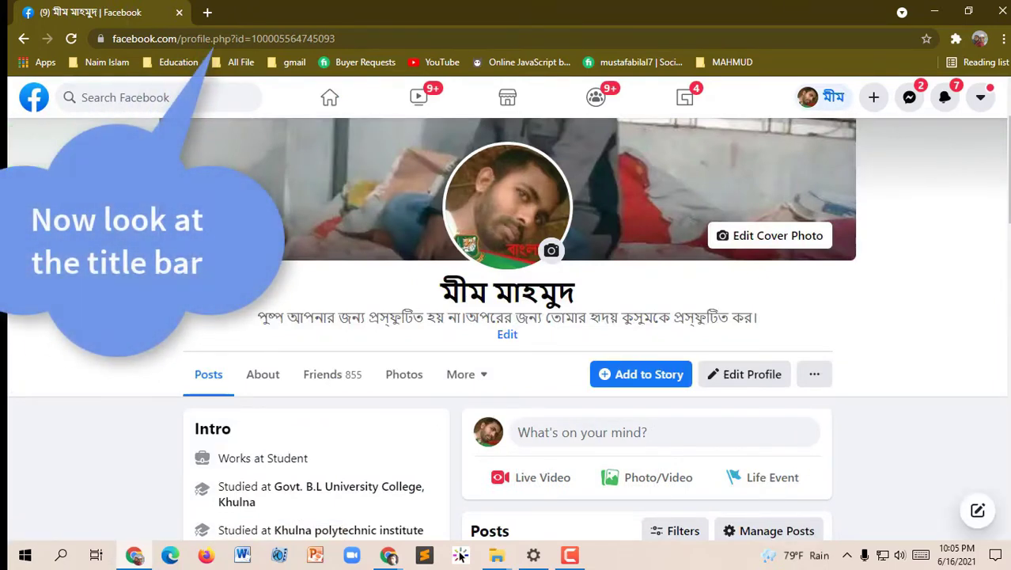
left_click_drag(348, 38, 169, 64)
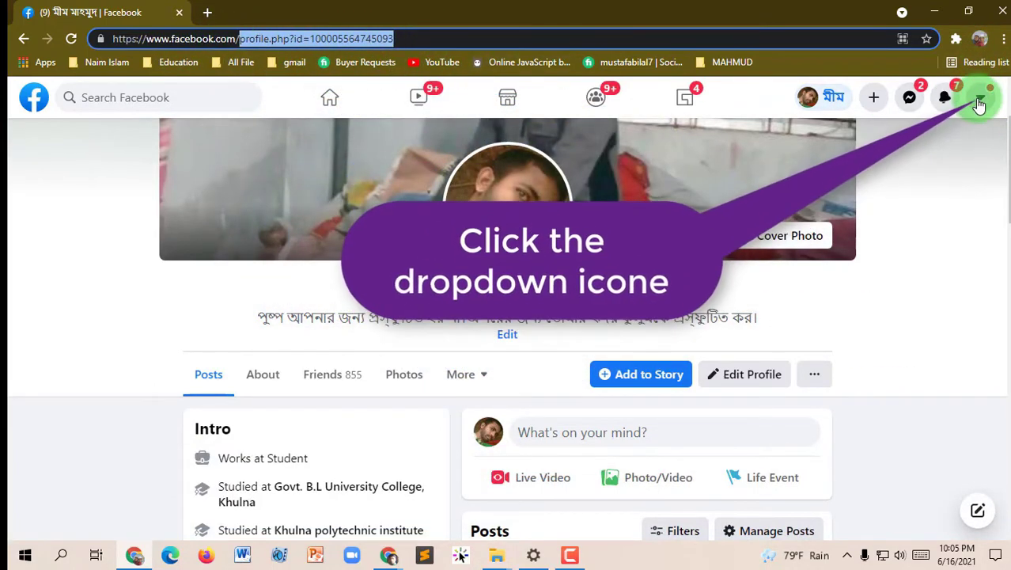
Return to Settings through Settings & Privacy in the account menu
left_click(980, 99)
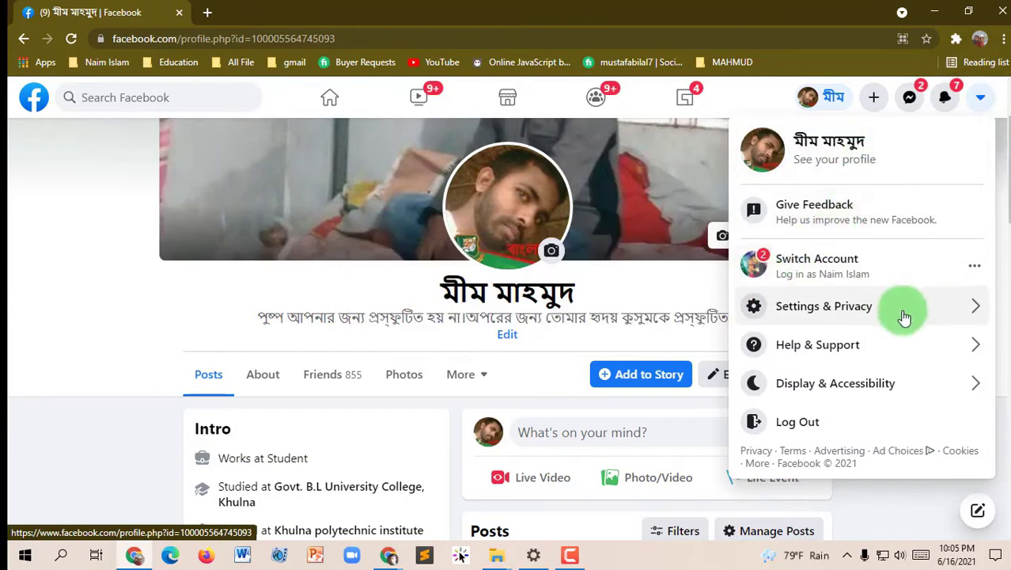
left_click(760, 305)
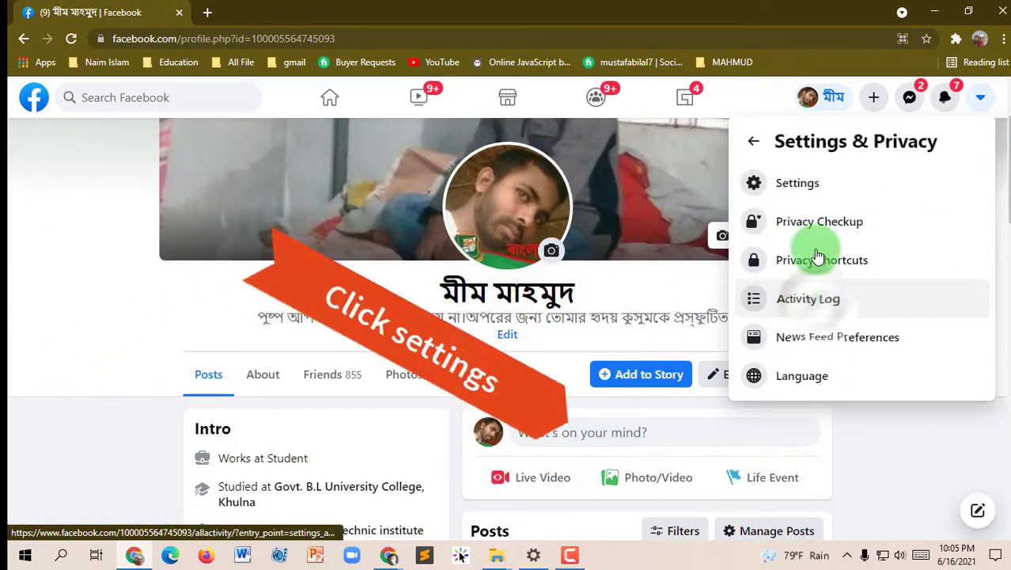
left_click(826, 189)
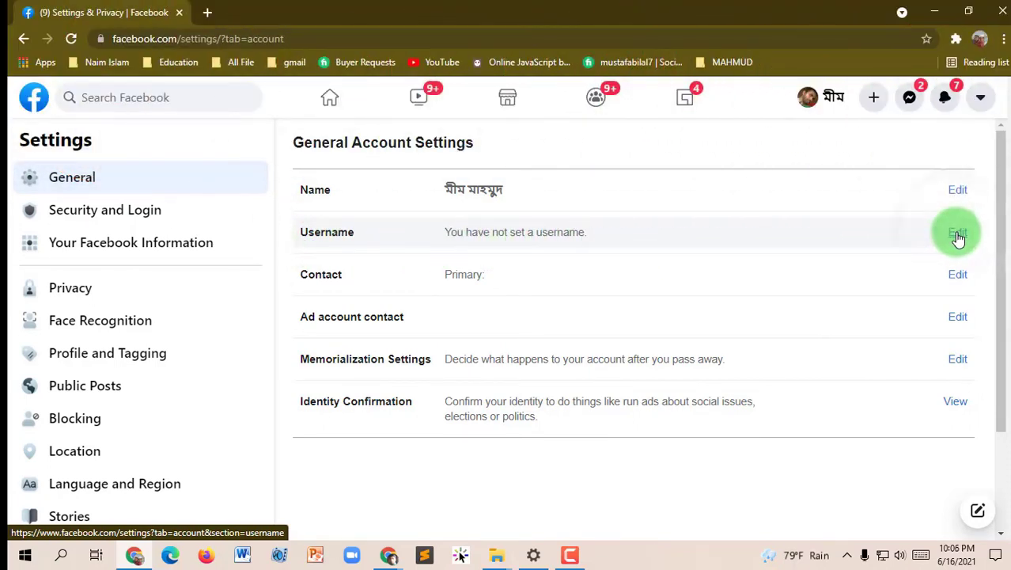
Enter mimmahmud2021 as the new Facebook username and confirm it shows as available
left_click(958, 234)
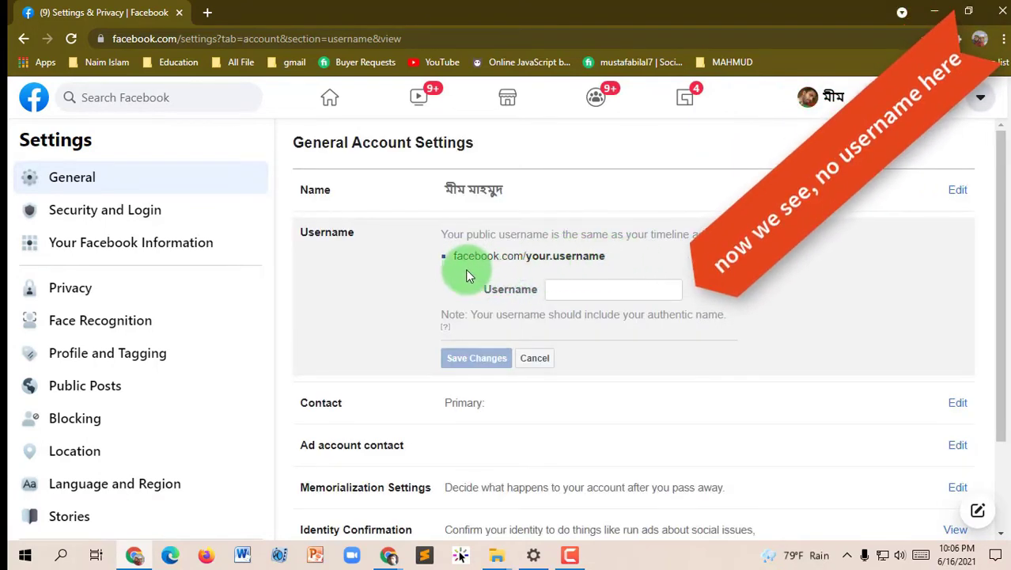
left_click(592, 290)
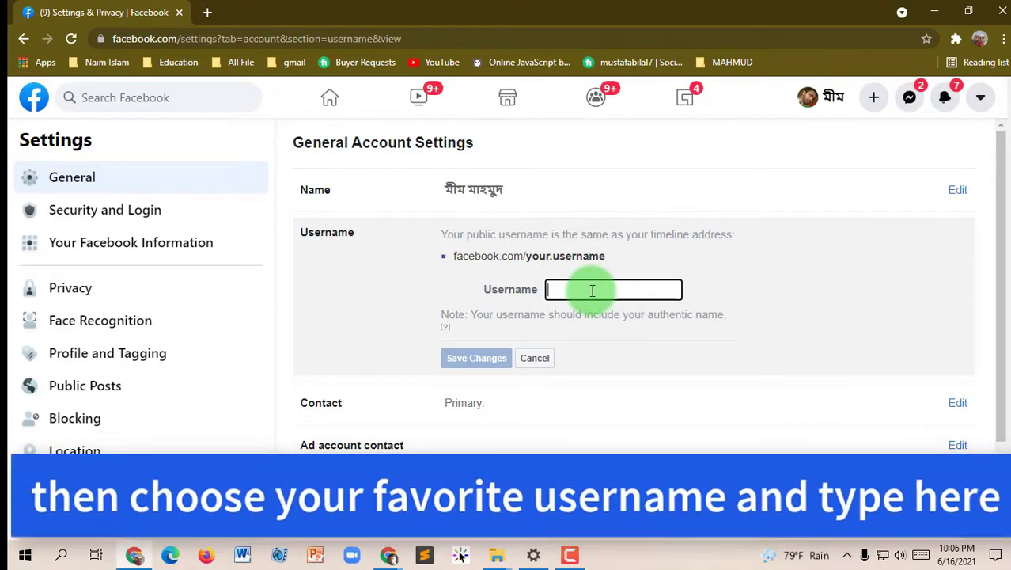
type("mimmahmud")
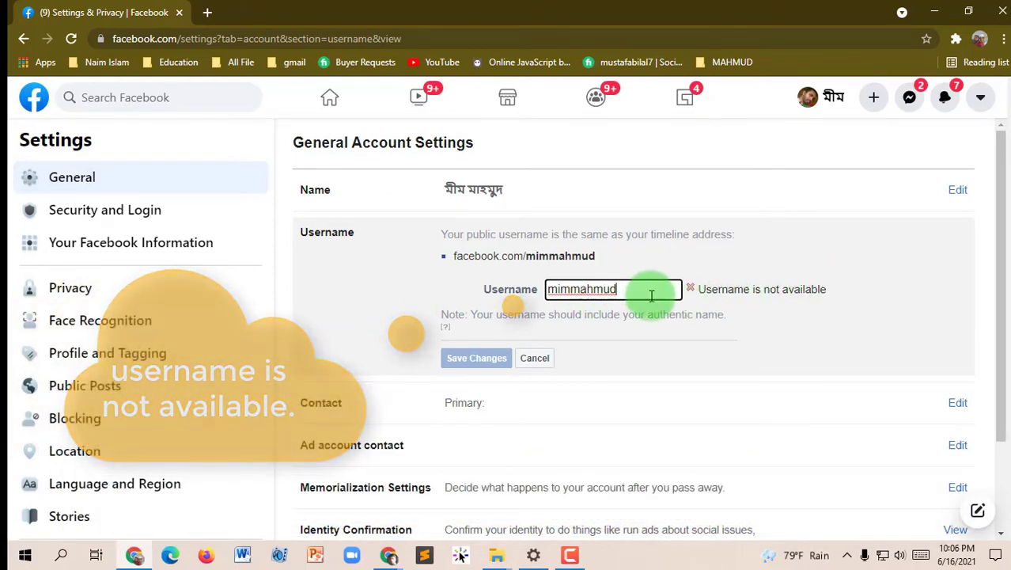
type("20")
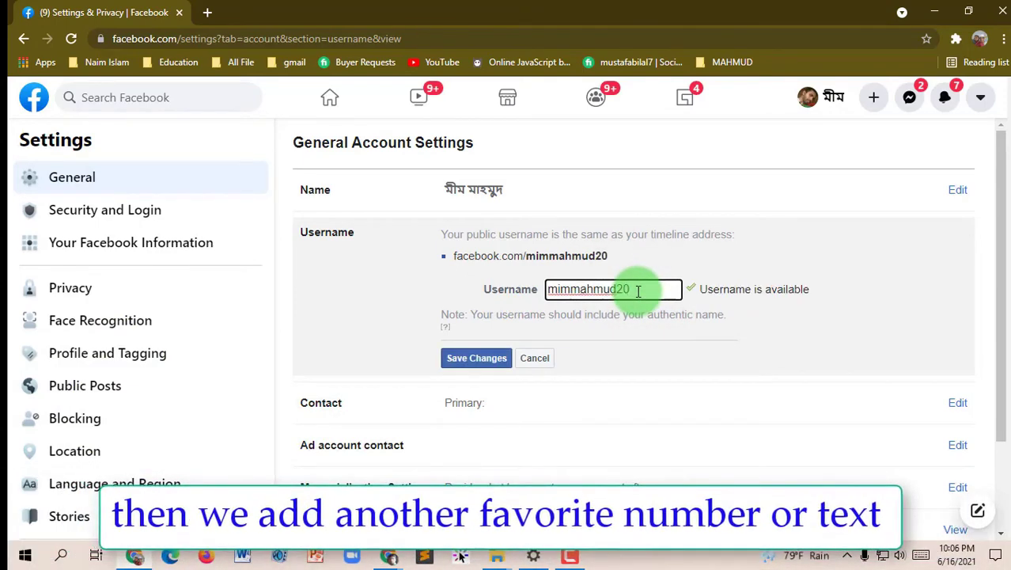
type("2")
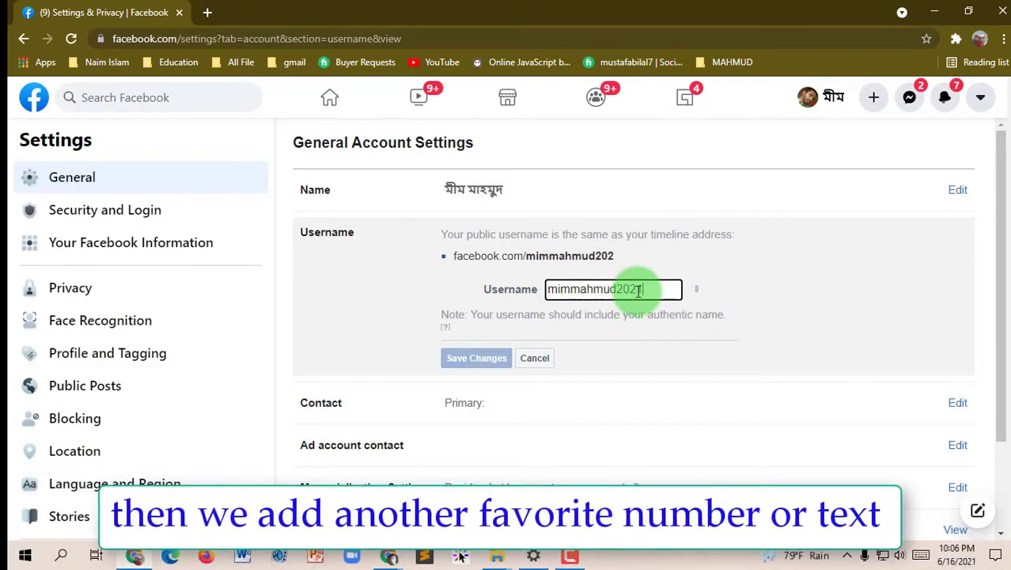
type("1")
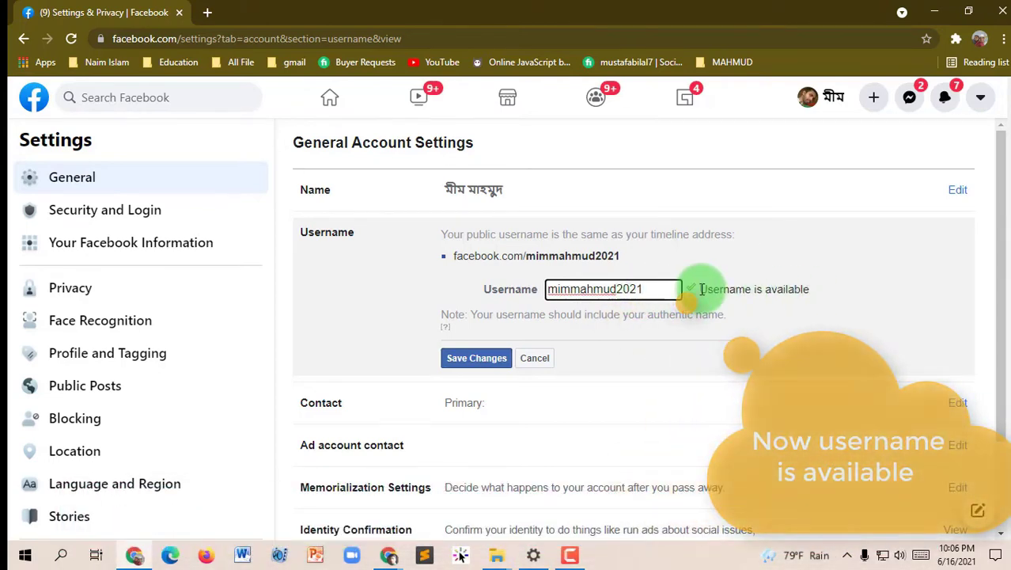
left_click(740, 291)
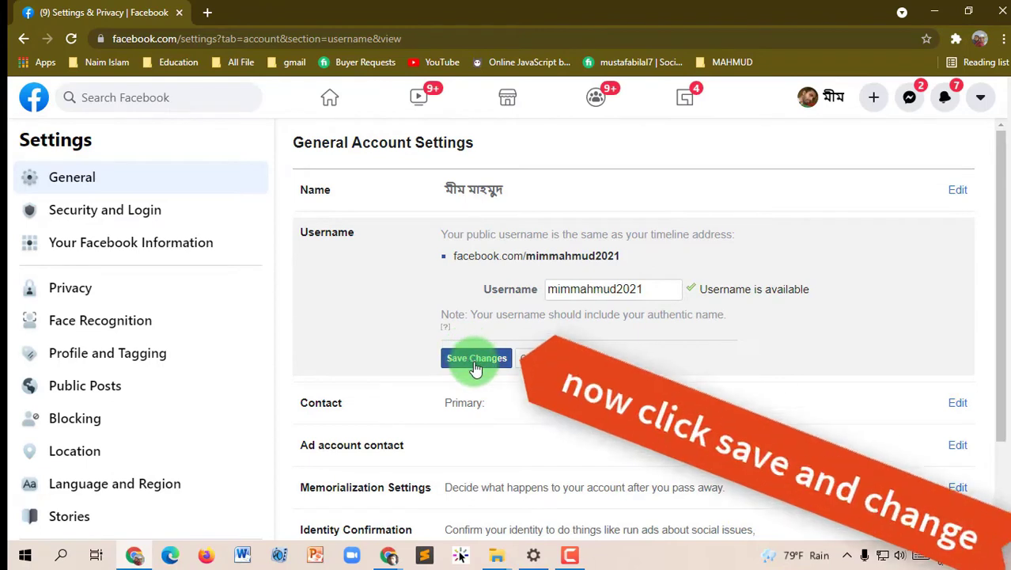
left_click(476, 362)
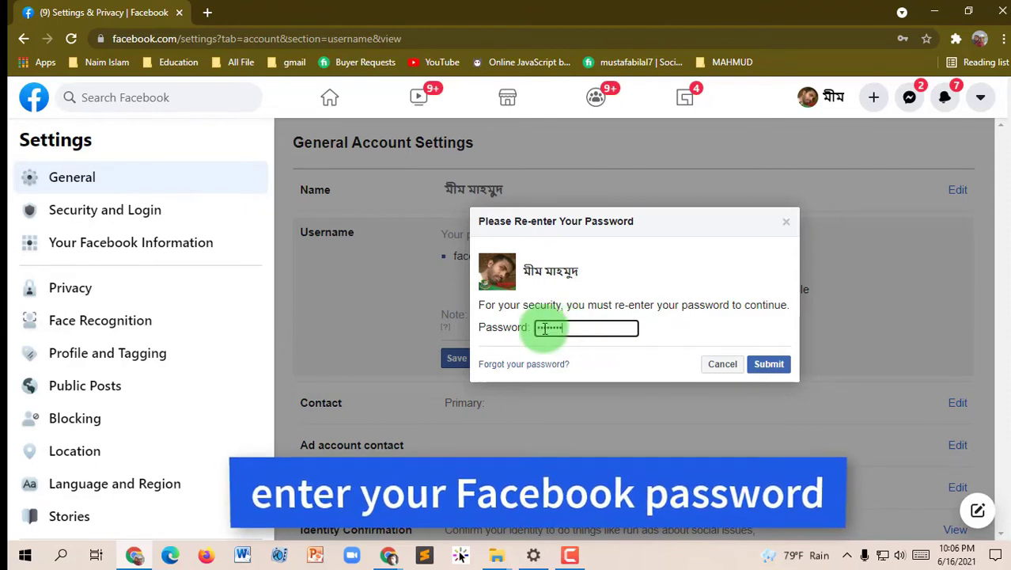
left_click(771, 369)
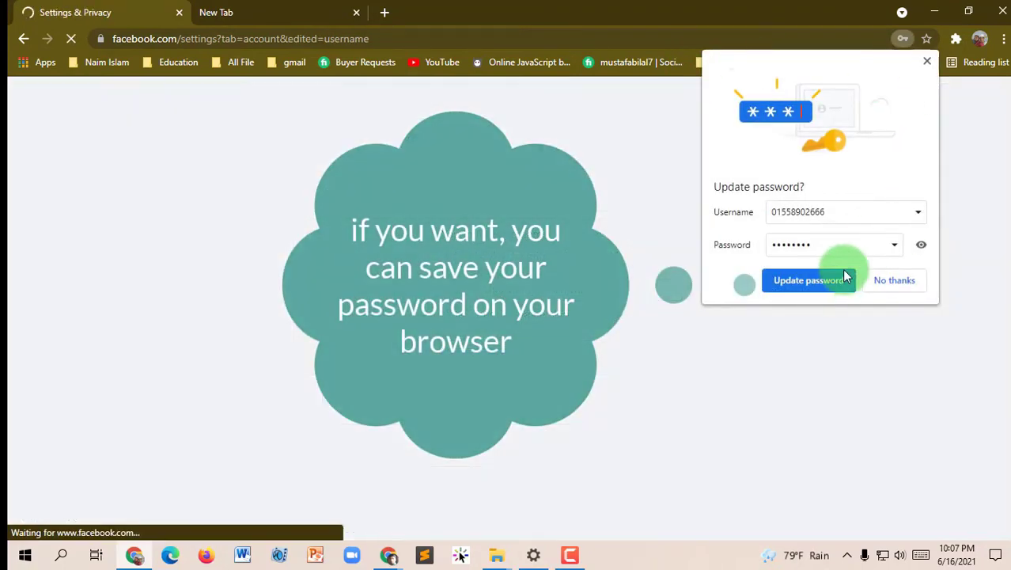
left_click(827, 280)
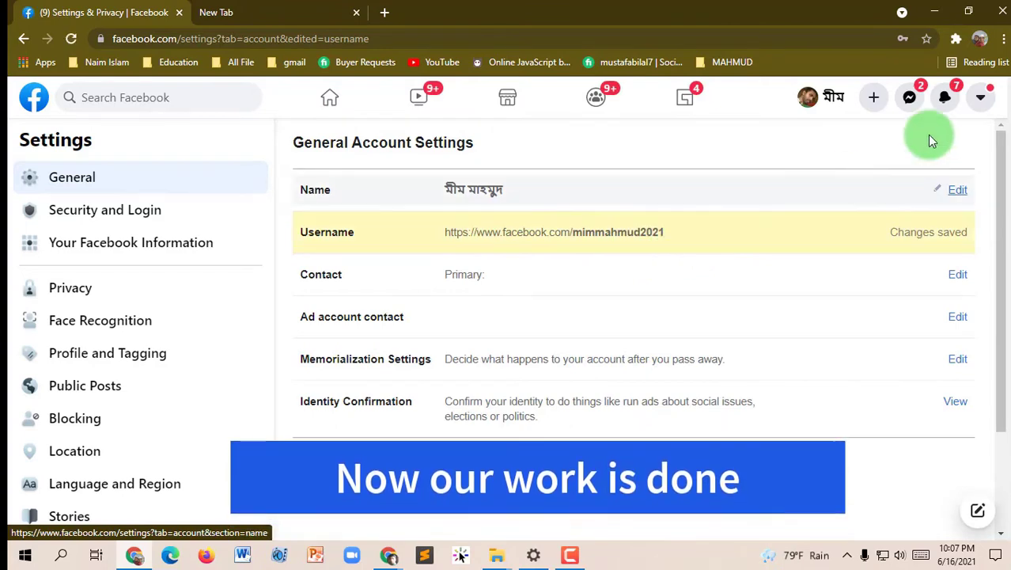
left_click(823, 104)
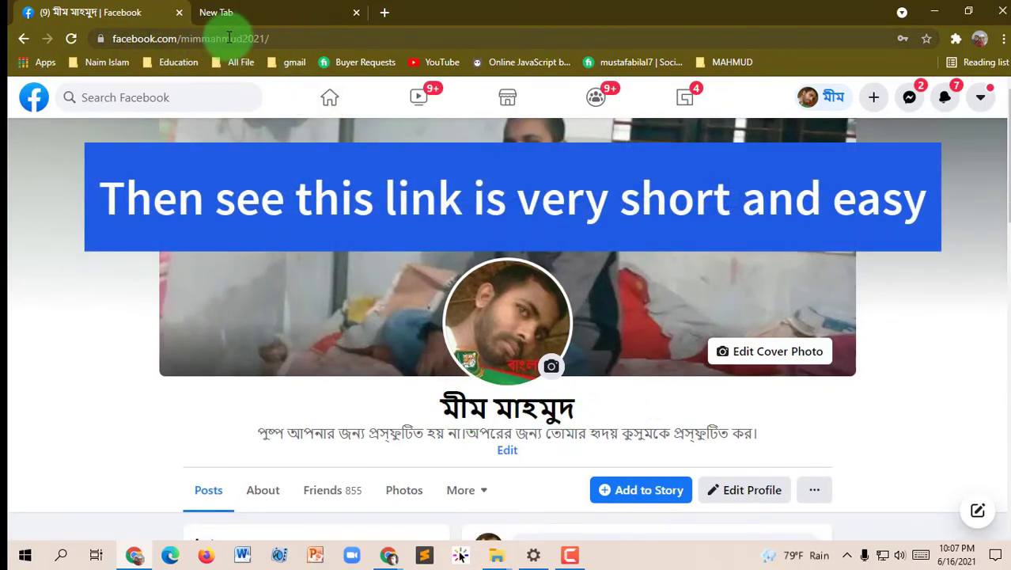
left_click_drag(300, 39, 116, 40)
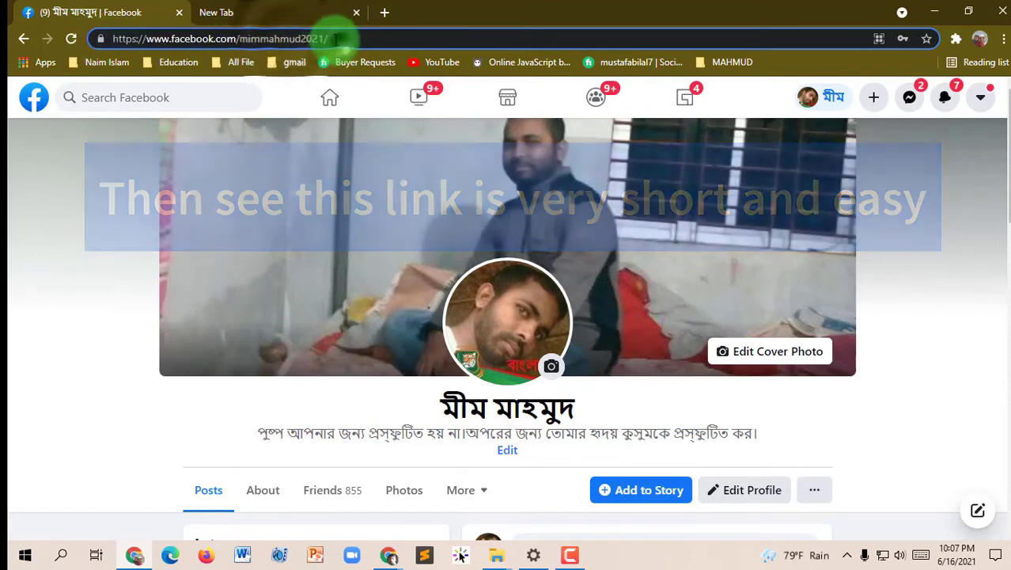
key("ctrl+Tab")
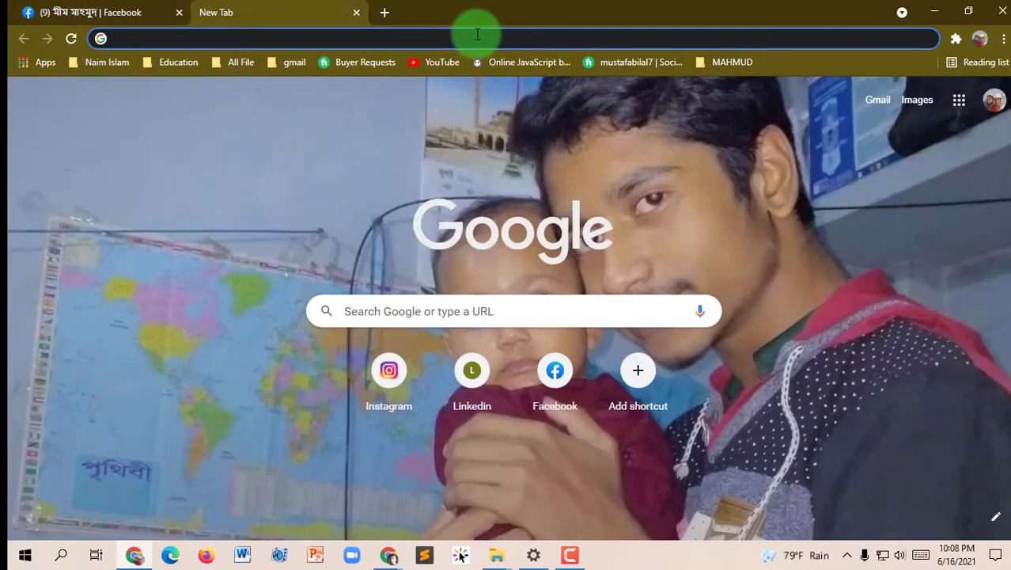
type("www.")
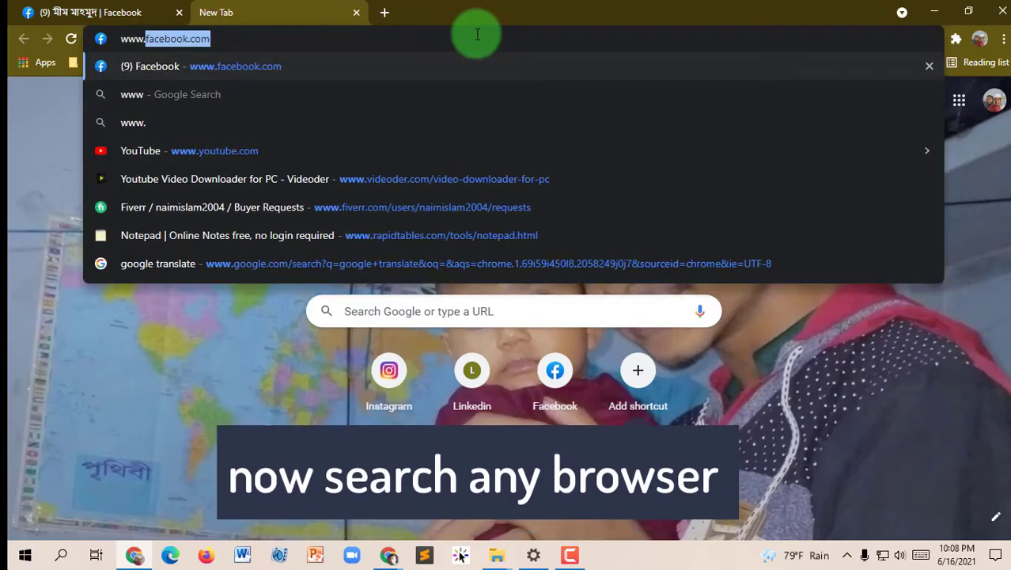
key("BackSpace")
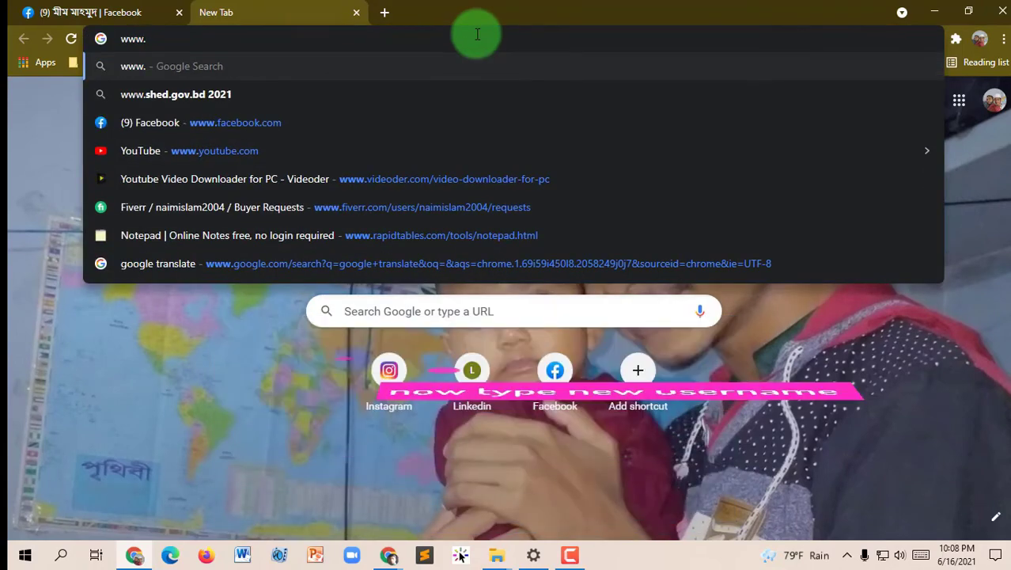
type("faceboo")
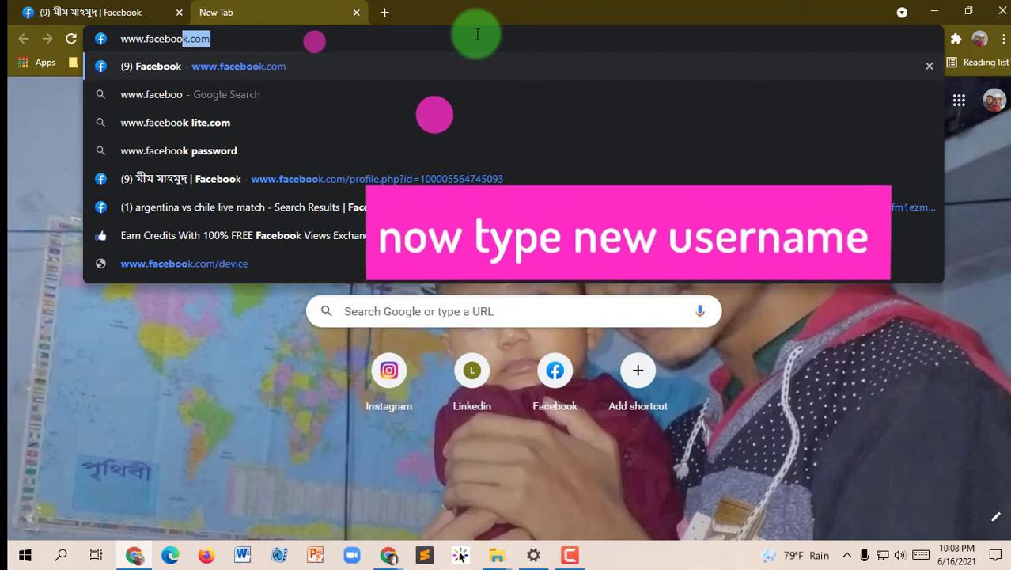
type("k.co")
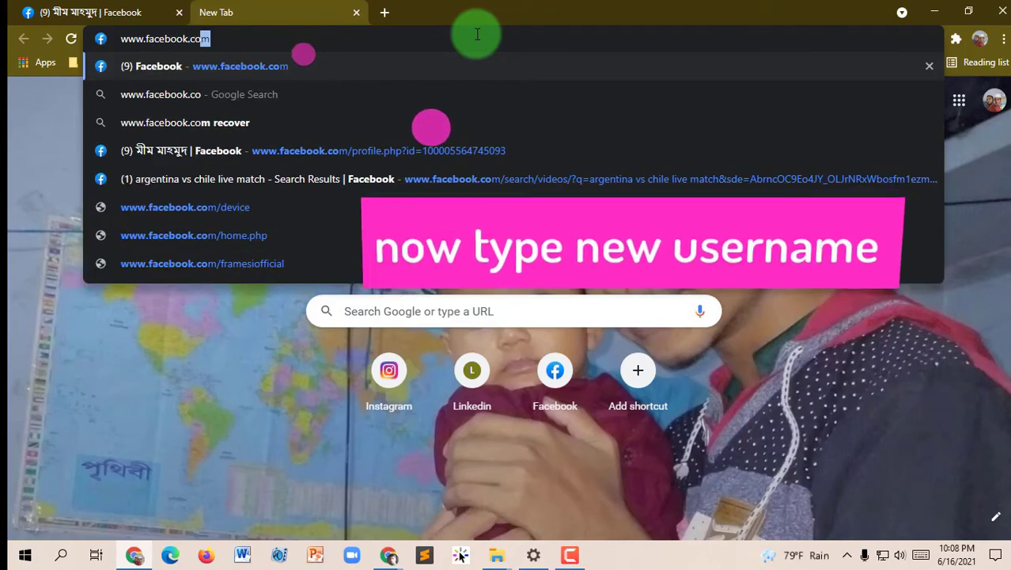
type("m/")
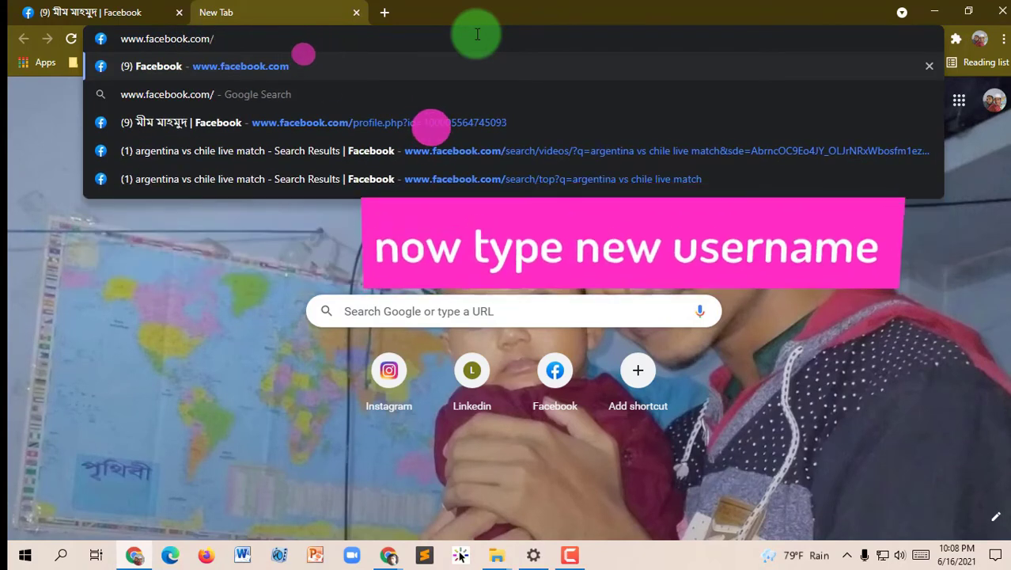
type("mimmahmud2021")
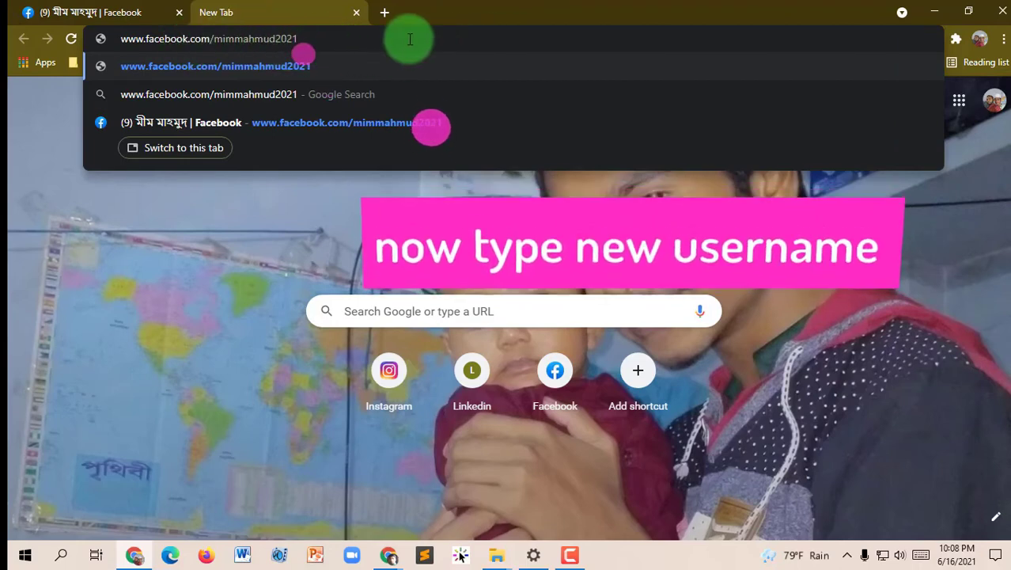
key("Return")
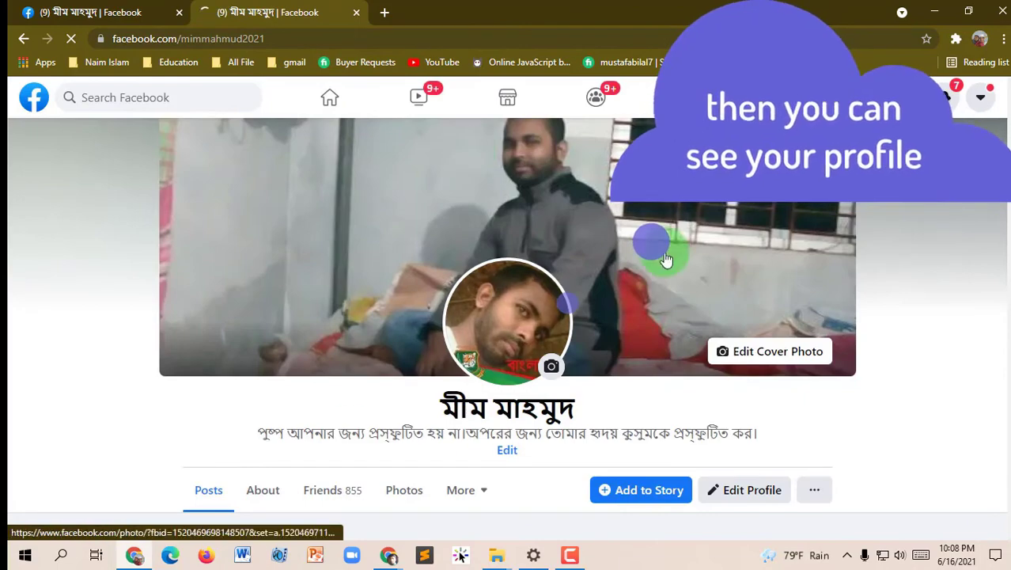
scroll(474, 343, "down", 3)
scroll(451, 242, "up", 3)
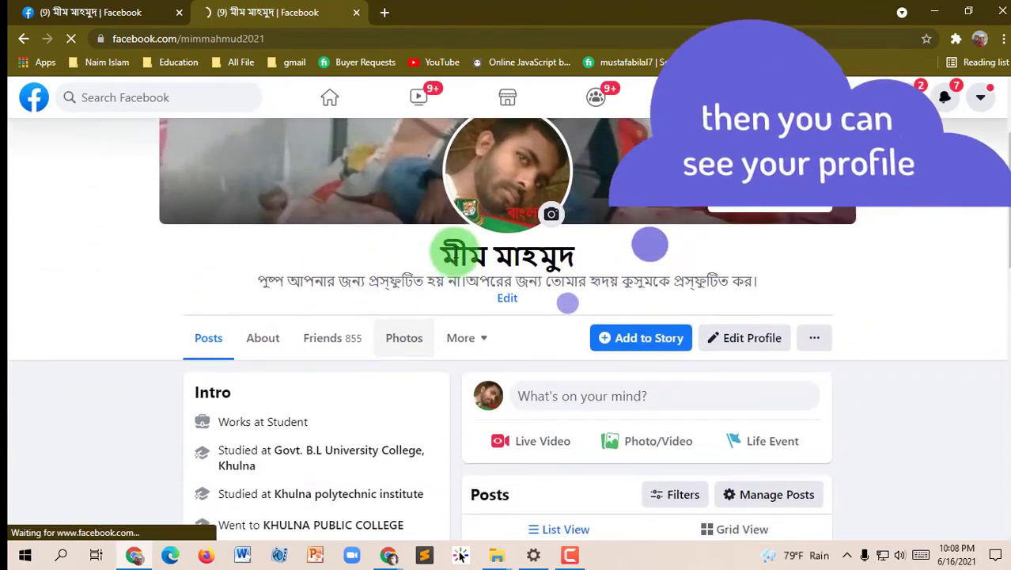